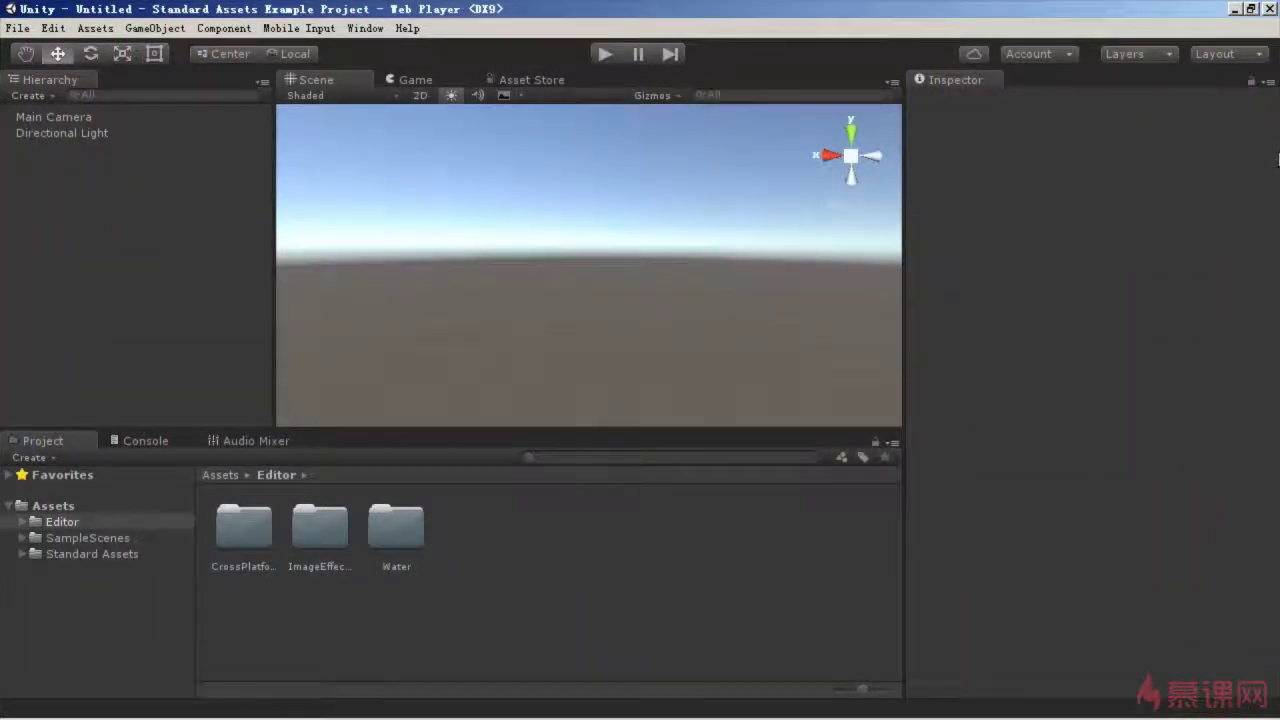
# Create a folder named Audio under Assets and restore the editor window to a smaller size.
pyautogui.rightClick(66, 510)
pyautogui.moveTo(180, 218)
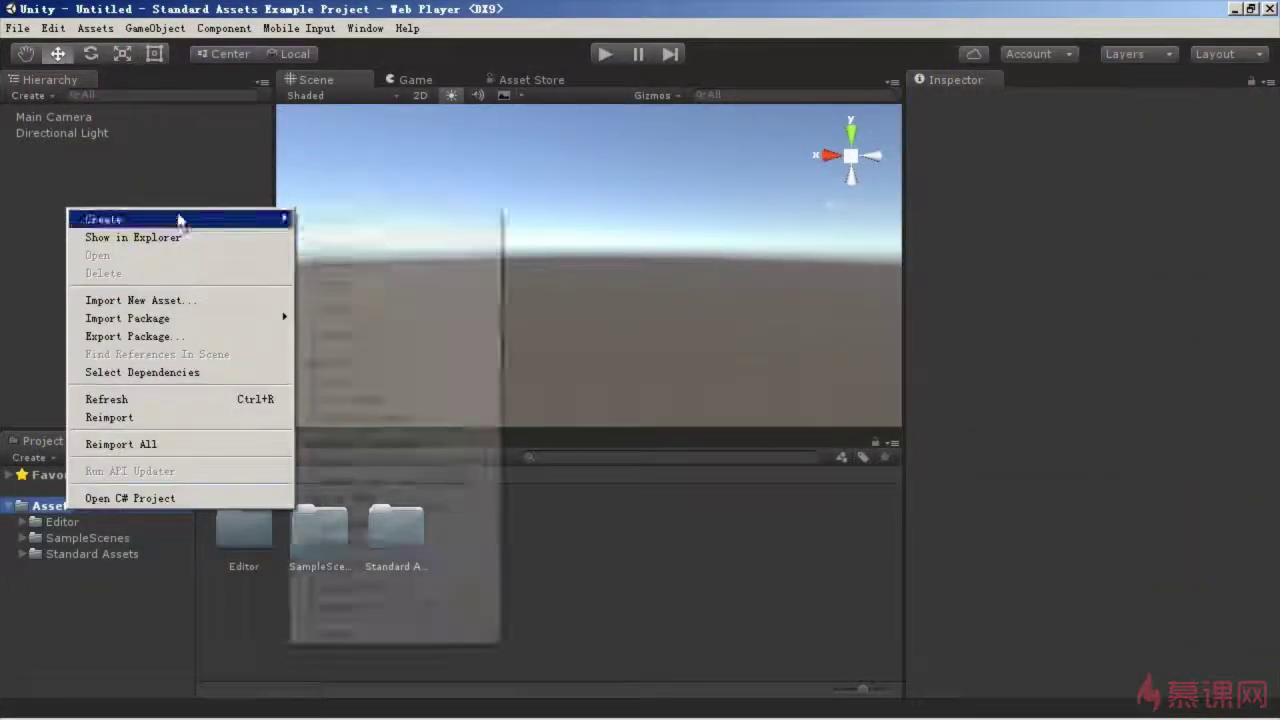
pyautogui.click(338, 220)
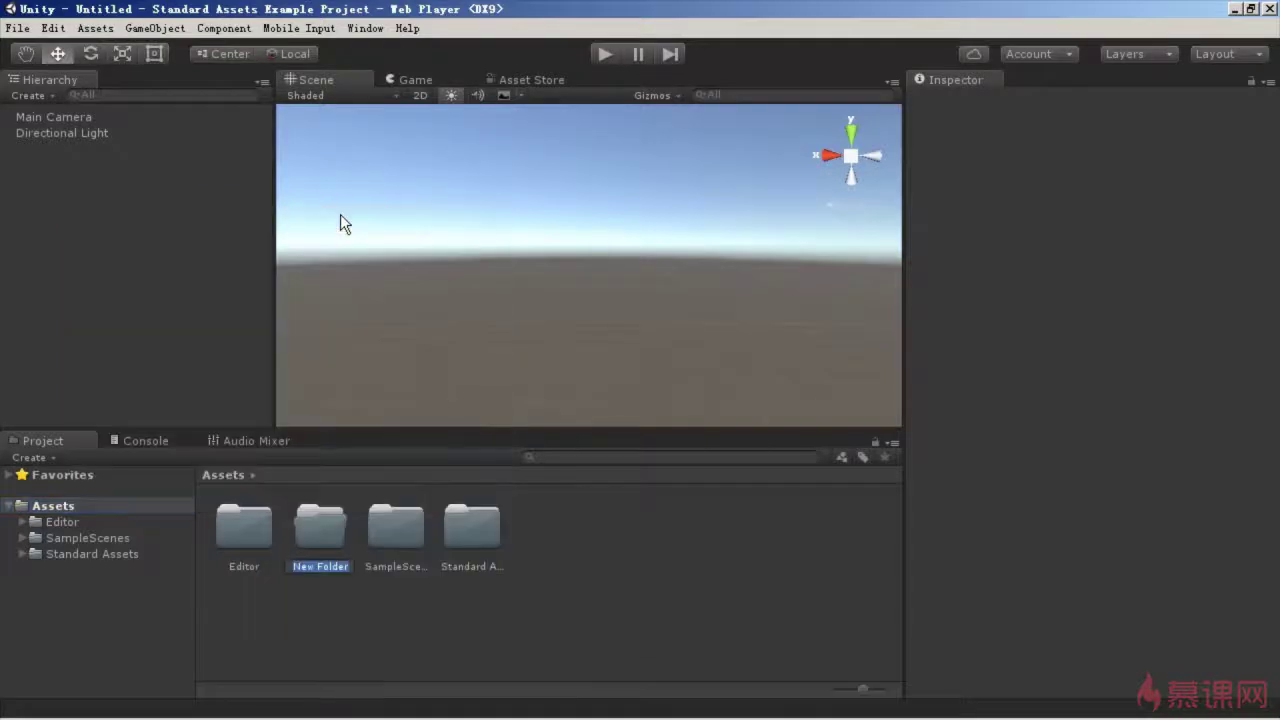
pyautogui.write('Audio')
pyautogui.press('Return')
pyautogui.press('Return')
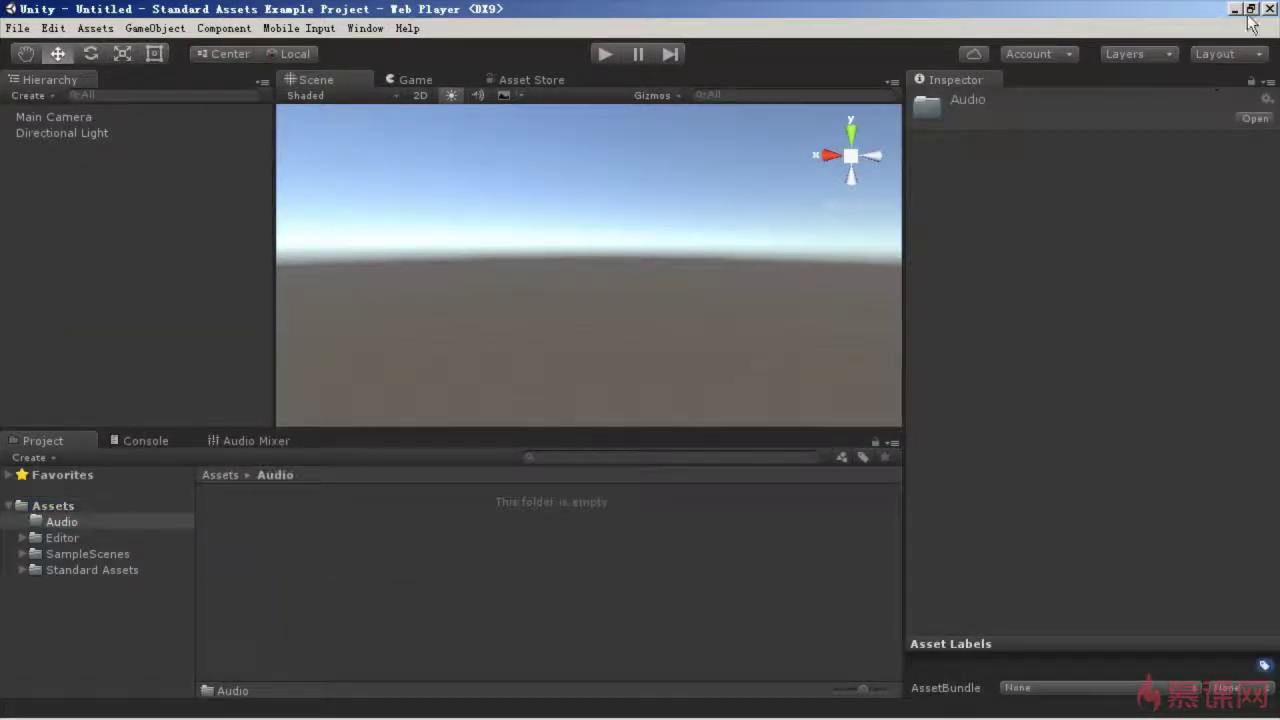
pyautogui.click(1250, 14)
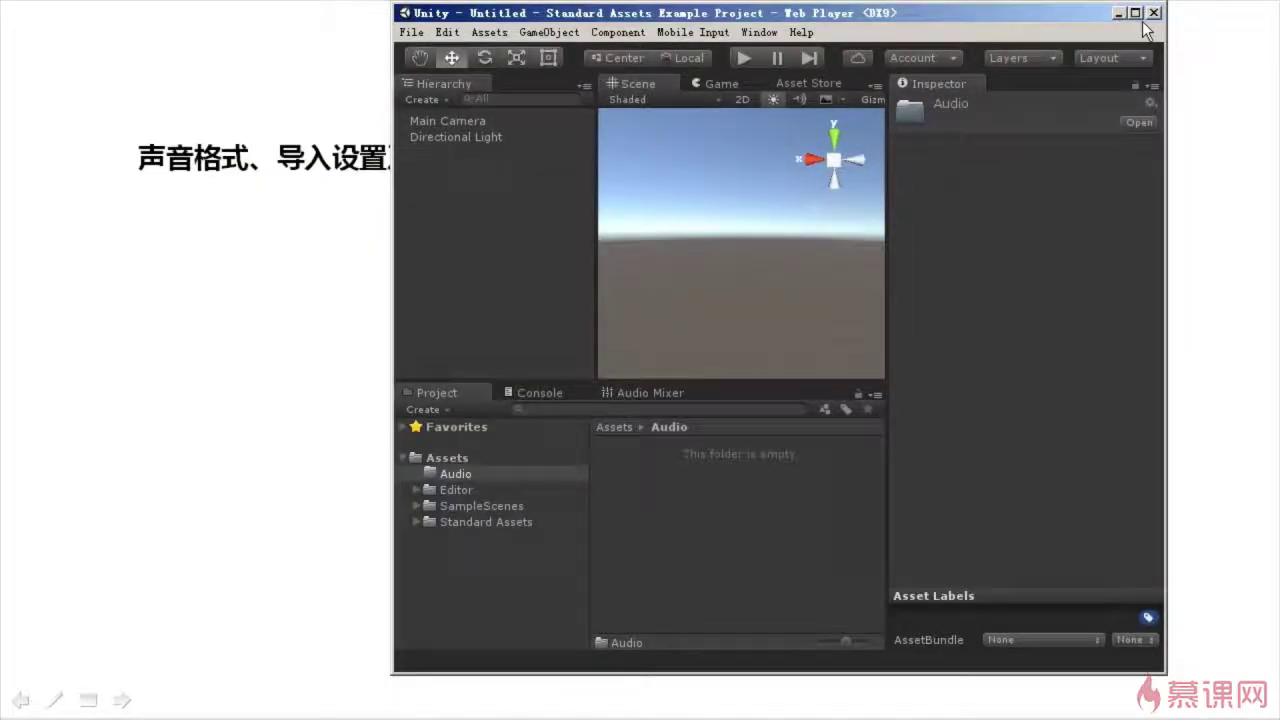
# Drag backMusic1.mp3 from the desktop into Unity's Audio folder to import it.
pyautogui.click(1141, 12)
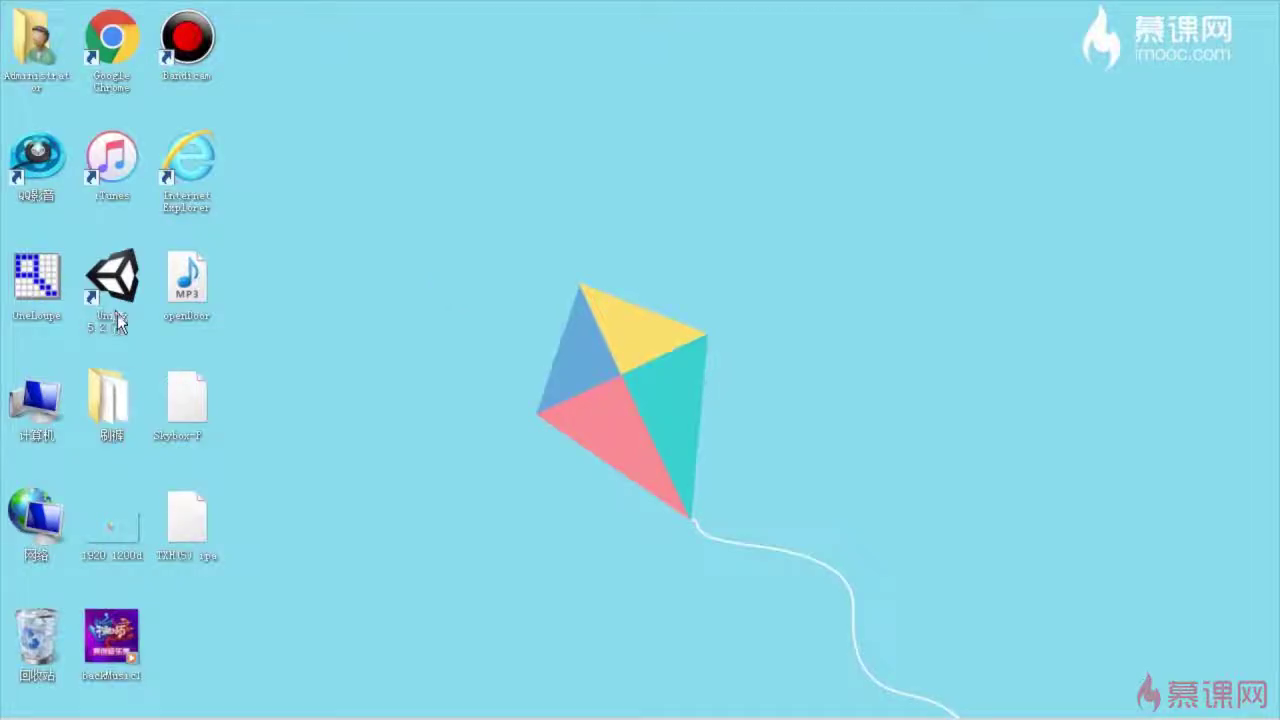
pyautogui.moveTo(111, 686); pyautogui.dragTo(306, 510)
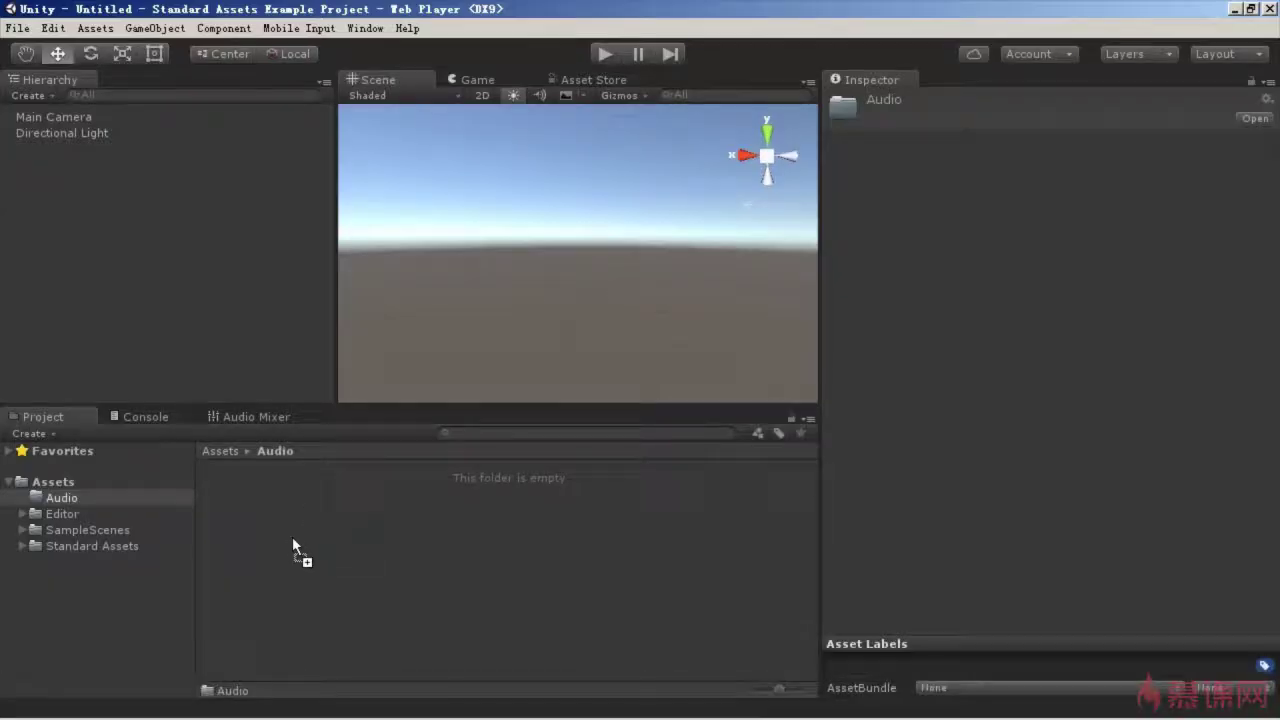
pyautogui.moveTo(306, 510); pyautogui.dragTo(292, 537)
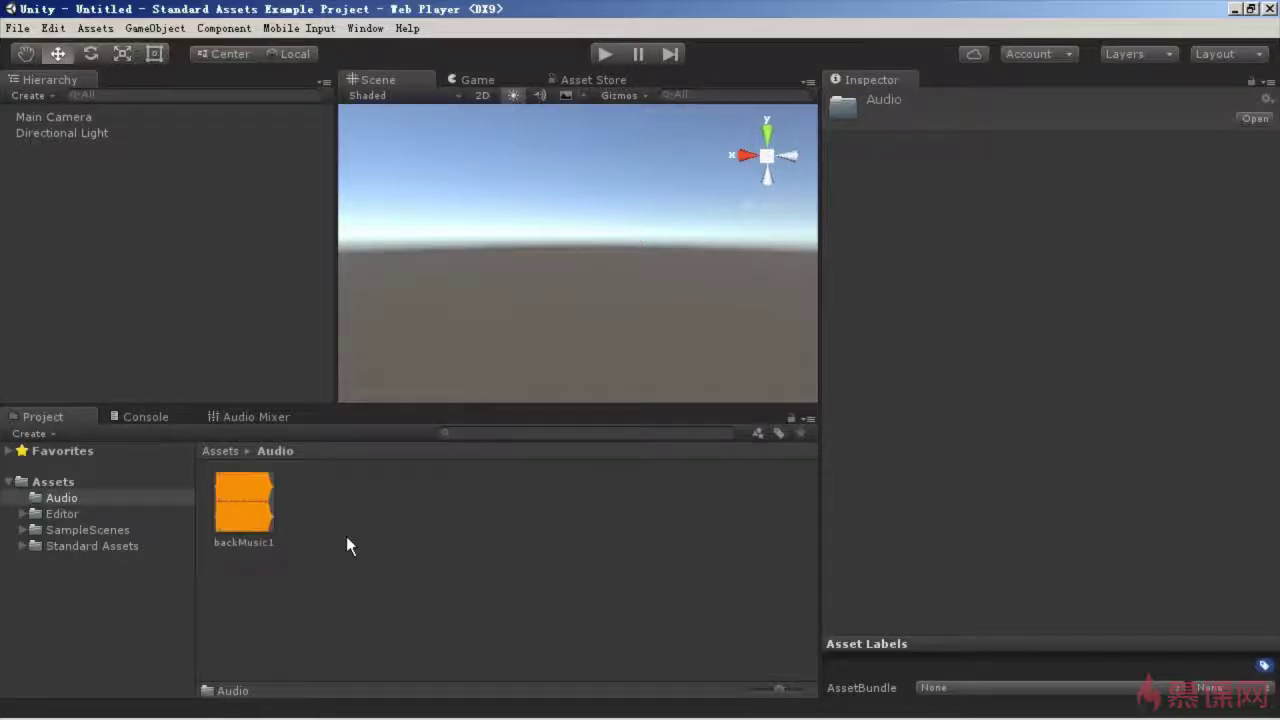
# Select backMusic1 and expand its Compression Format list in the Inspector.
pyautogui.click(260, 516)
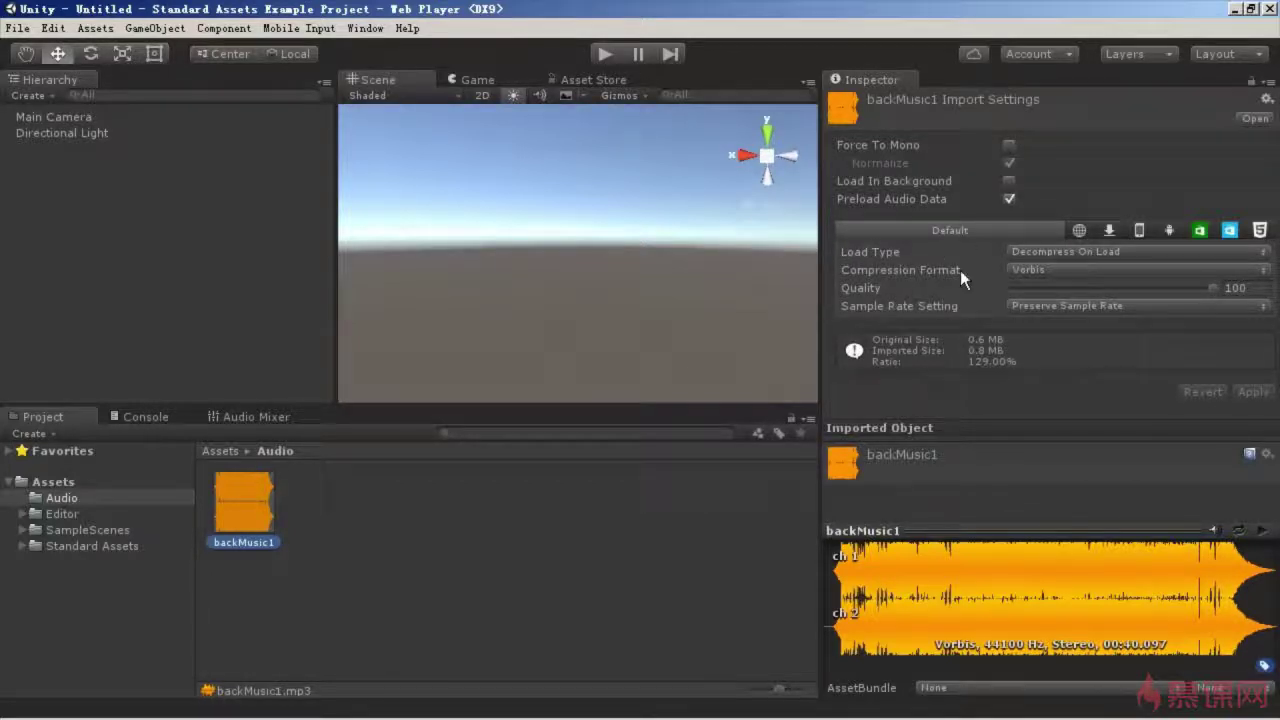
pyautogui.click(1055, 270)
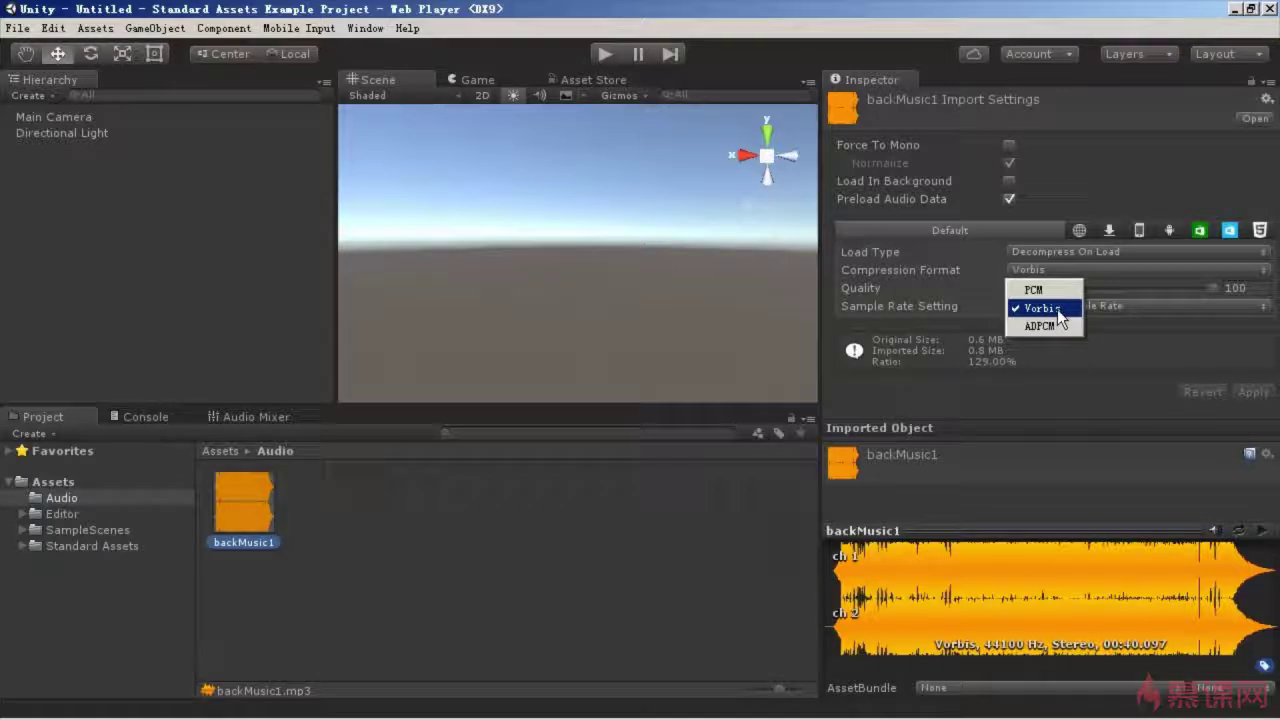
# Enable the iPhone override, try then untick the Android override, and return to Default settings.
pyautogui.click(1141, 231)
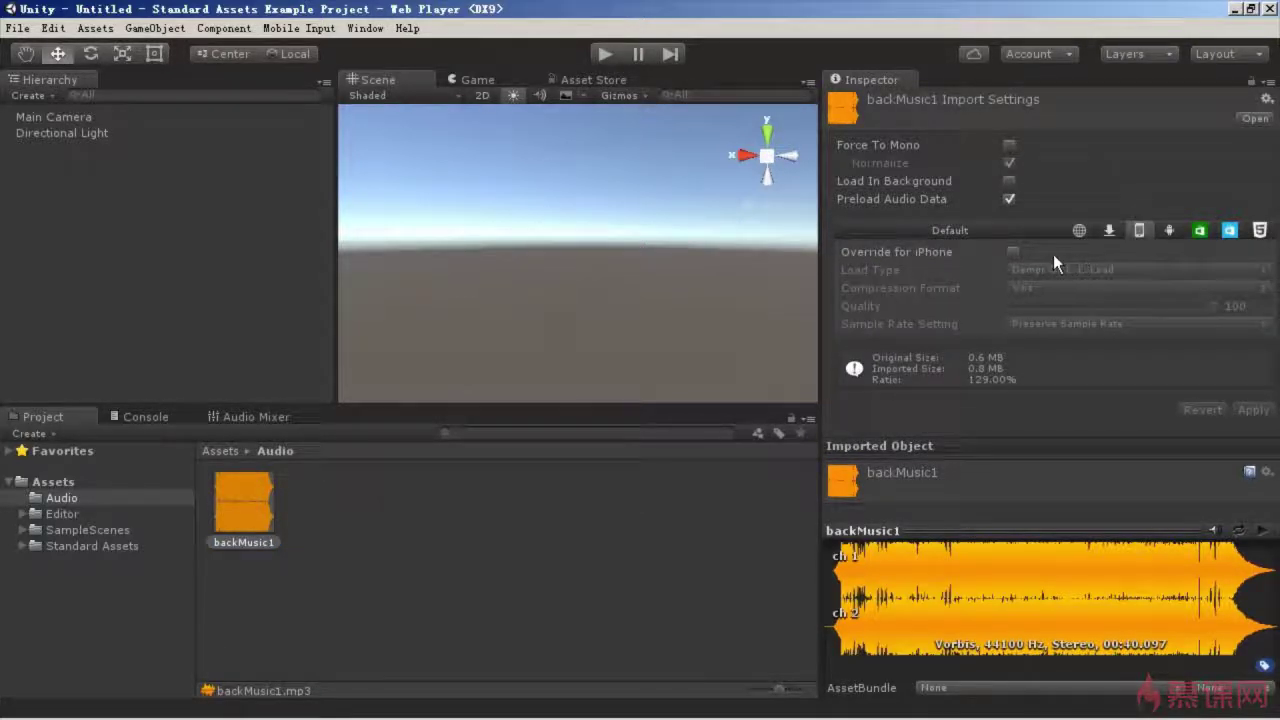
pyautogui.click(1013, 252)
pyautogui.click(1170, 231)
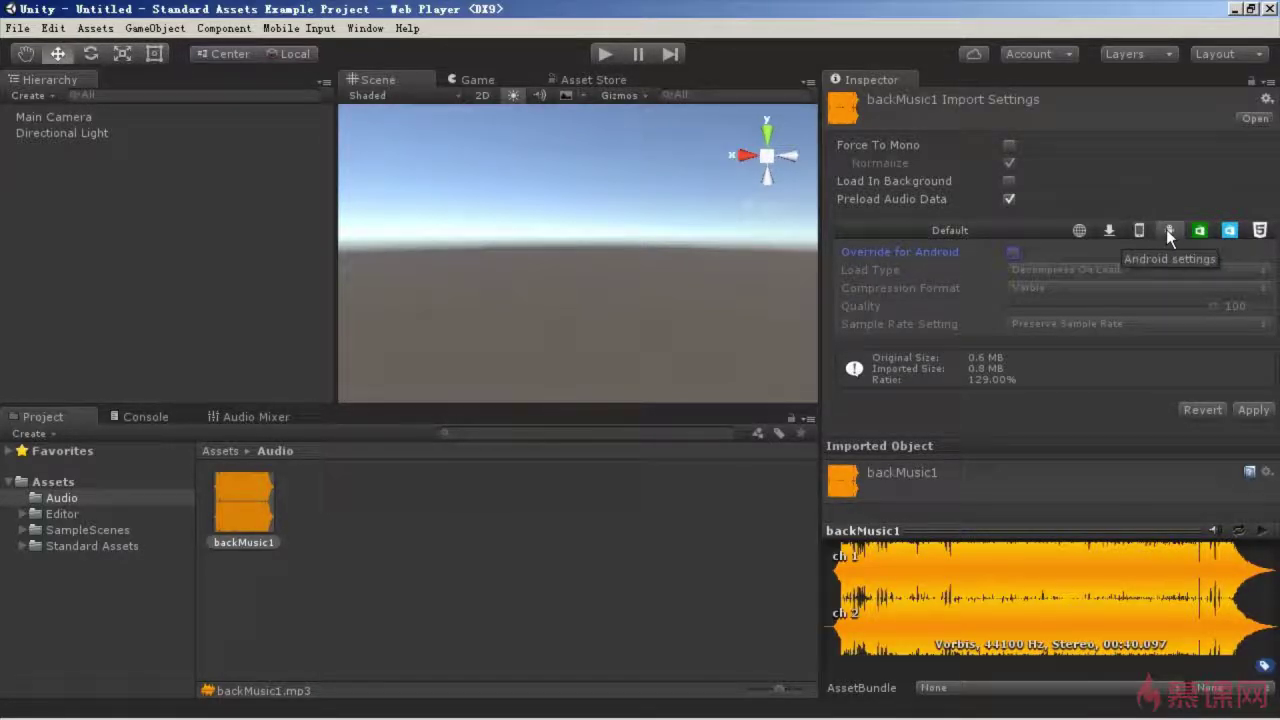
pyautogui.click(1013, 252)
pyautogui.click(1081, 288)
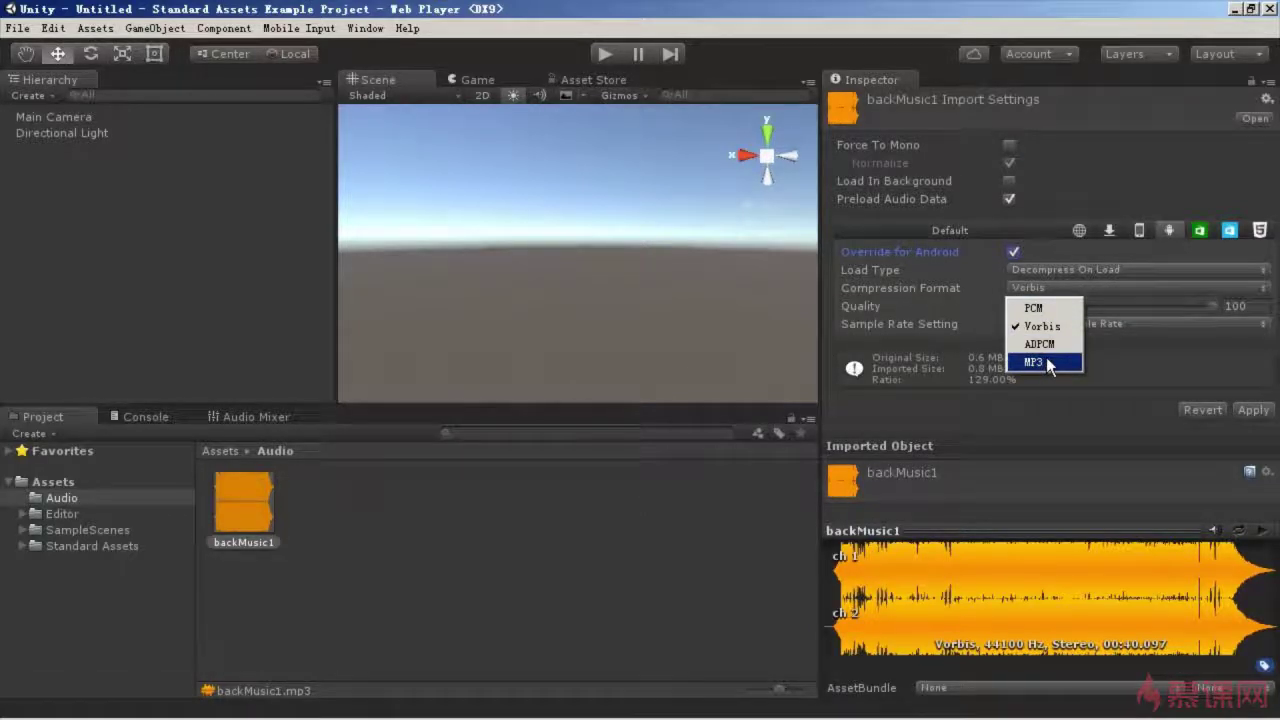
pyautogui.click(1012, 252)
pyautogui.click(1012, 252)
pyautogui.click(987, 234)
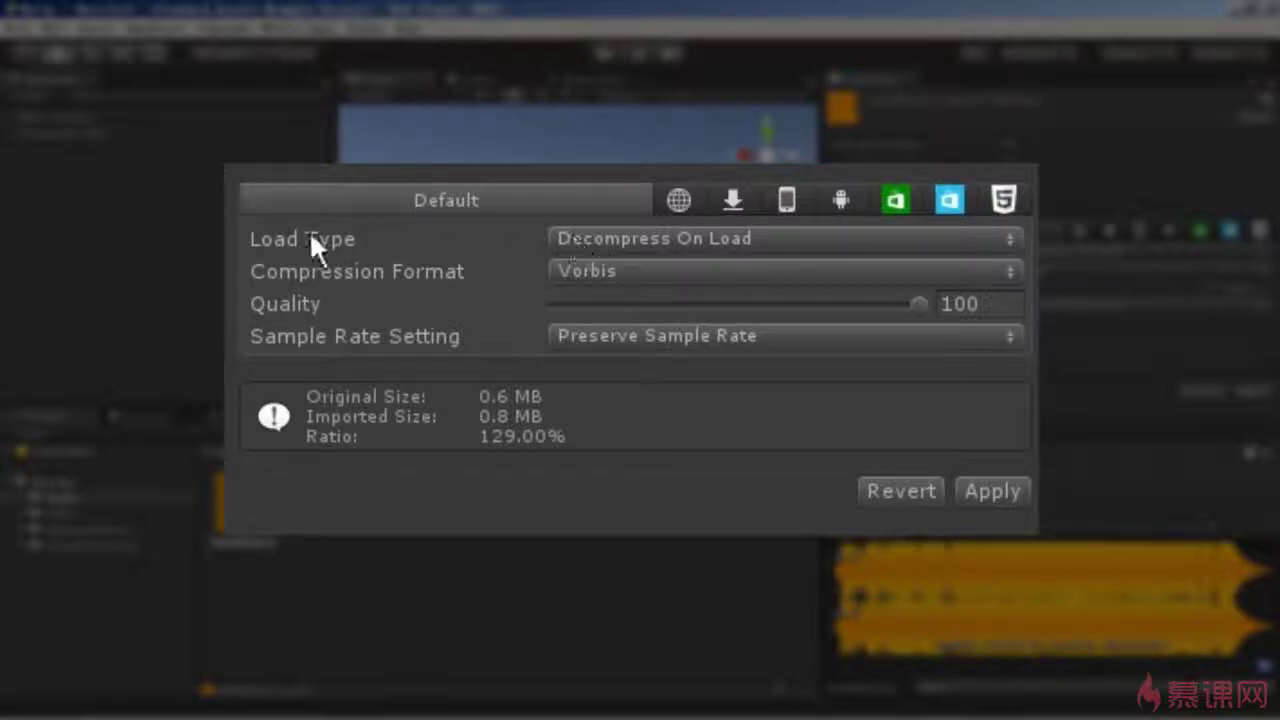
# Expand backMusic1's Load Type list, showing Compressed In Memory and Streaming alternatives.
pyautogui.click(724, 240)
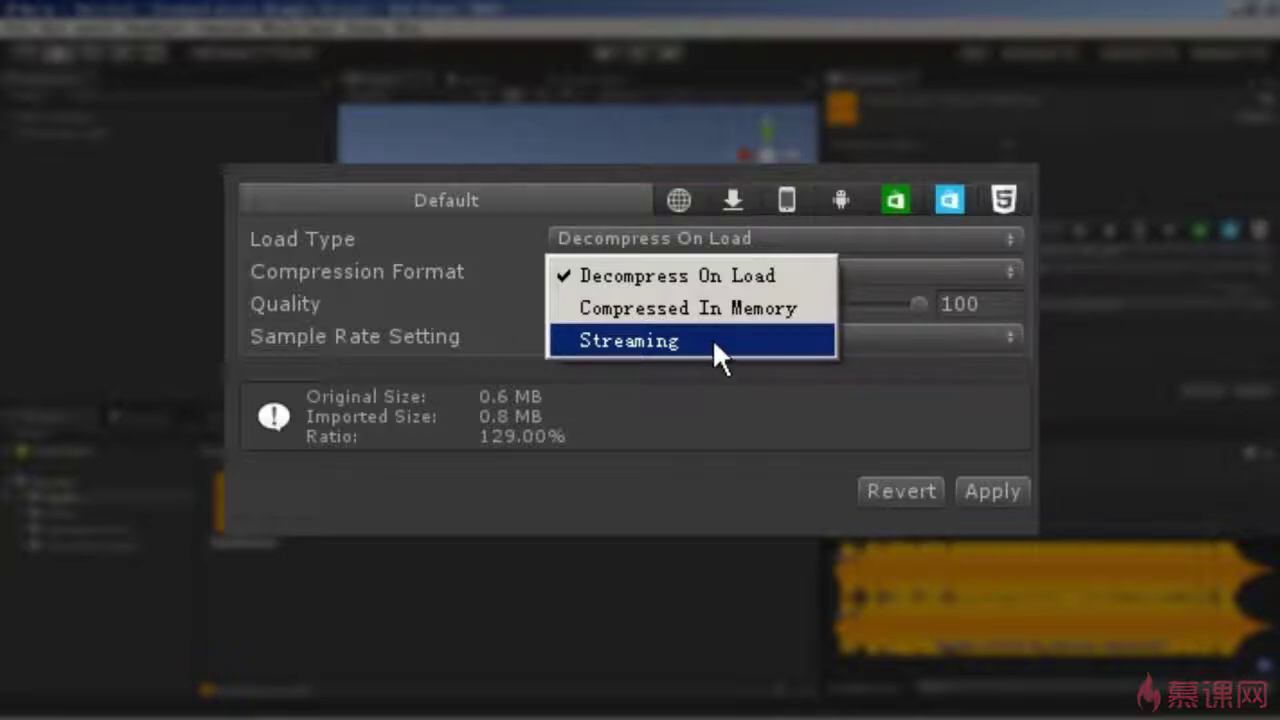
# Set backMusic1's Vorbis quality to 70 and apply it, reducing the imported size to 0.6 MB.
pyautogui.click(526, 314)
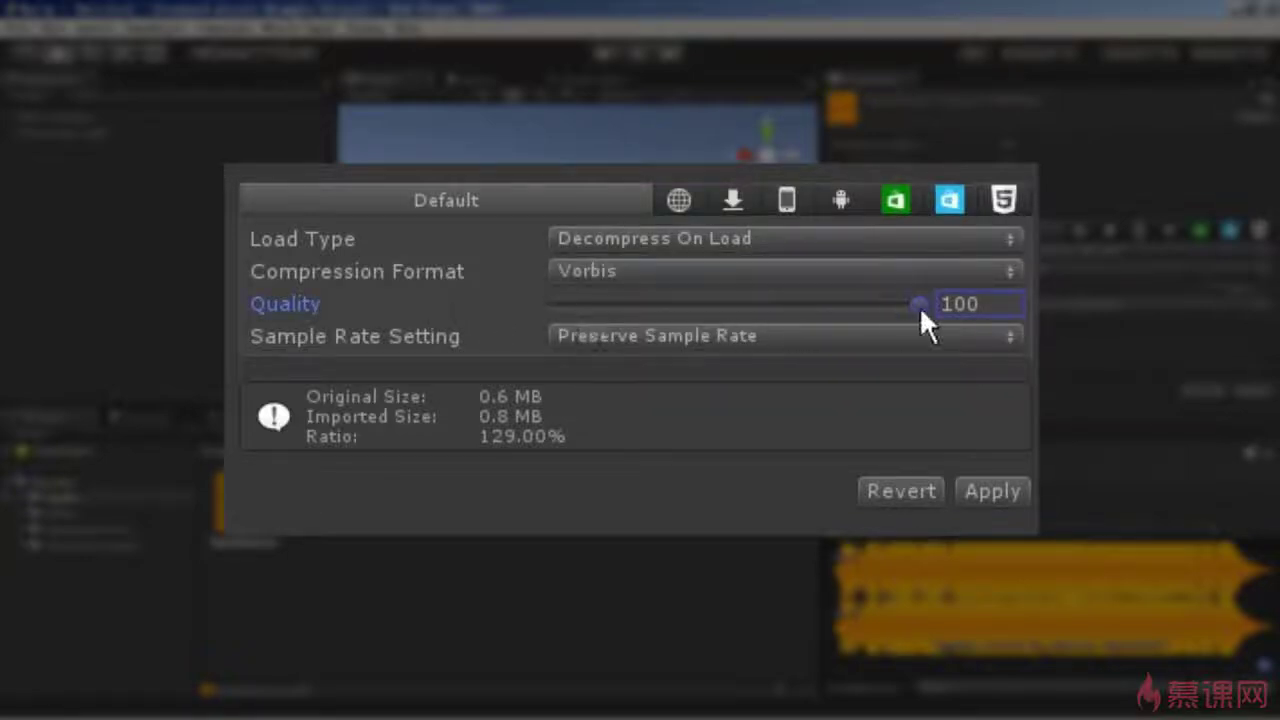
pyautogui.moveTo(917, 306)
pyautogui.mouseDown()
pyautogui.moveTo(820, 302)
pyautogui.moveTo(833, 302)
pyautogui.moveTo(827, 335)
pyautogui.mouseUp()
pyautogui.moveTo(811, 304); pyautogui.dragTo(806, 304)
pyautogui.click(995, 490)
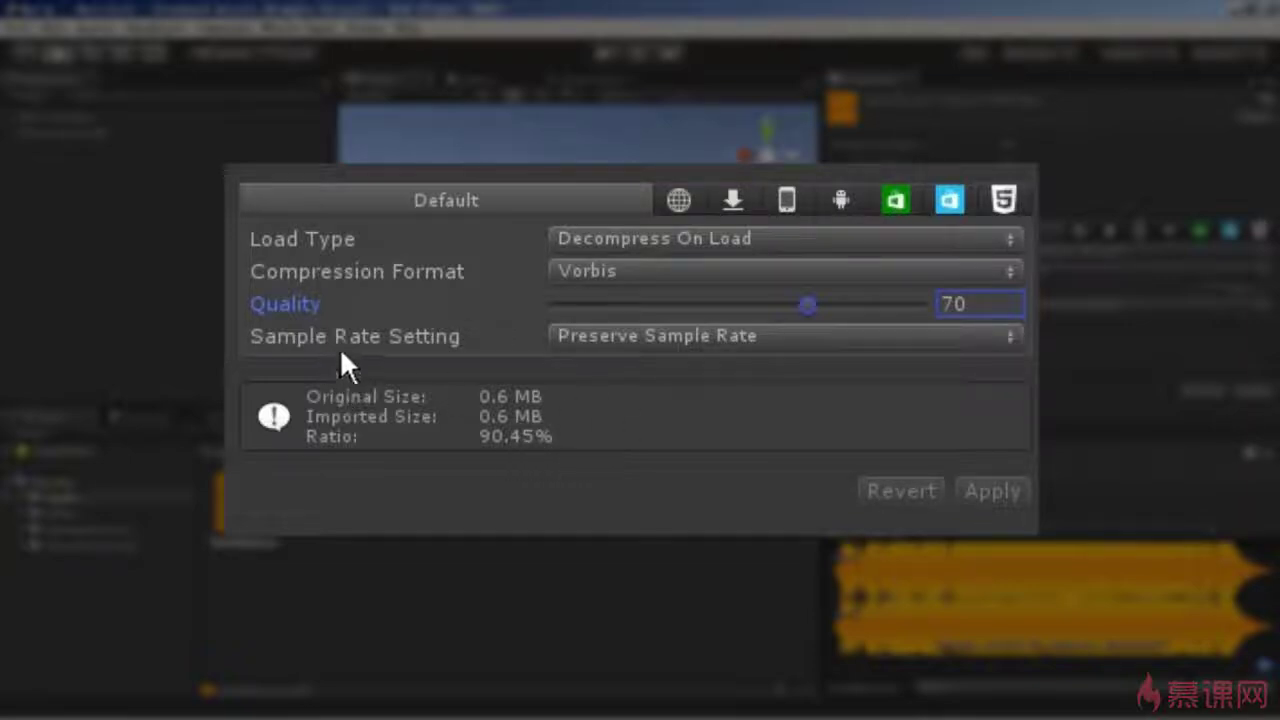
pyautogui.click(692, 336)
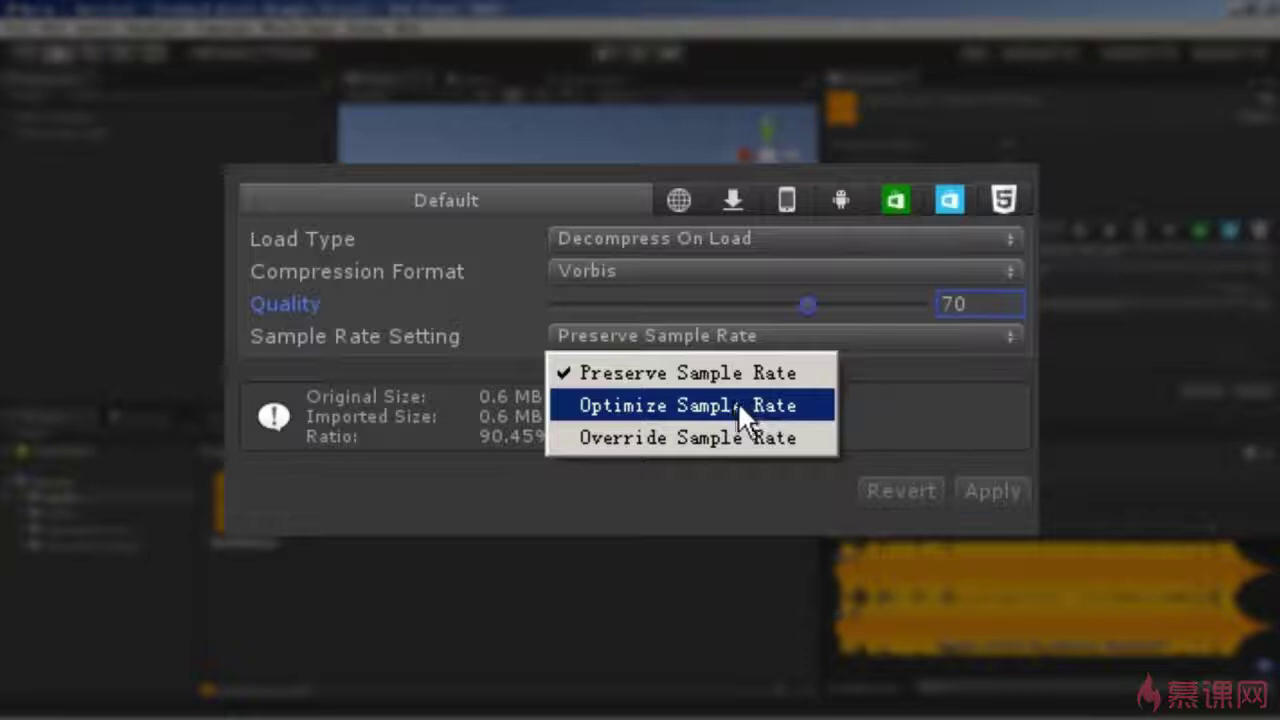
# Override the sample rate to 48,000 Hz, then switch back to Preserve Sample Rate.
pyautogui.click(624, 433)
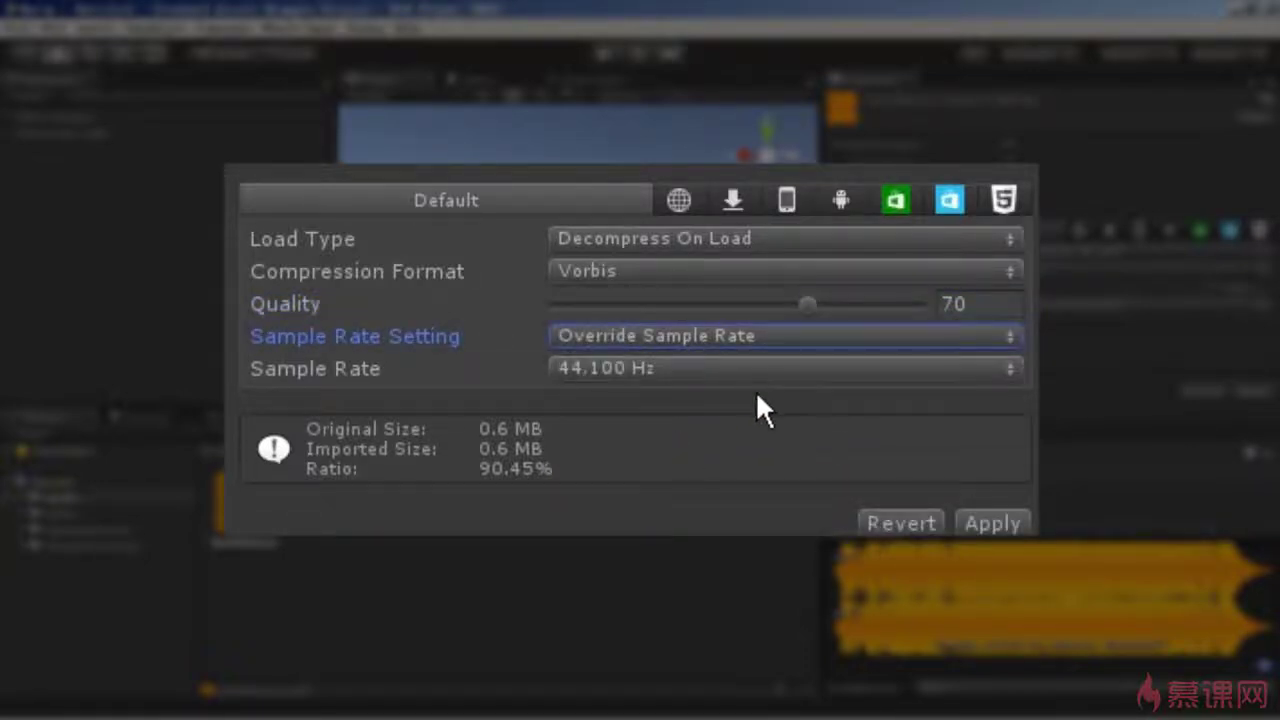
pyautogui.click(723, 367)
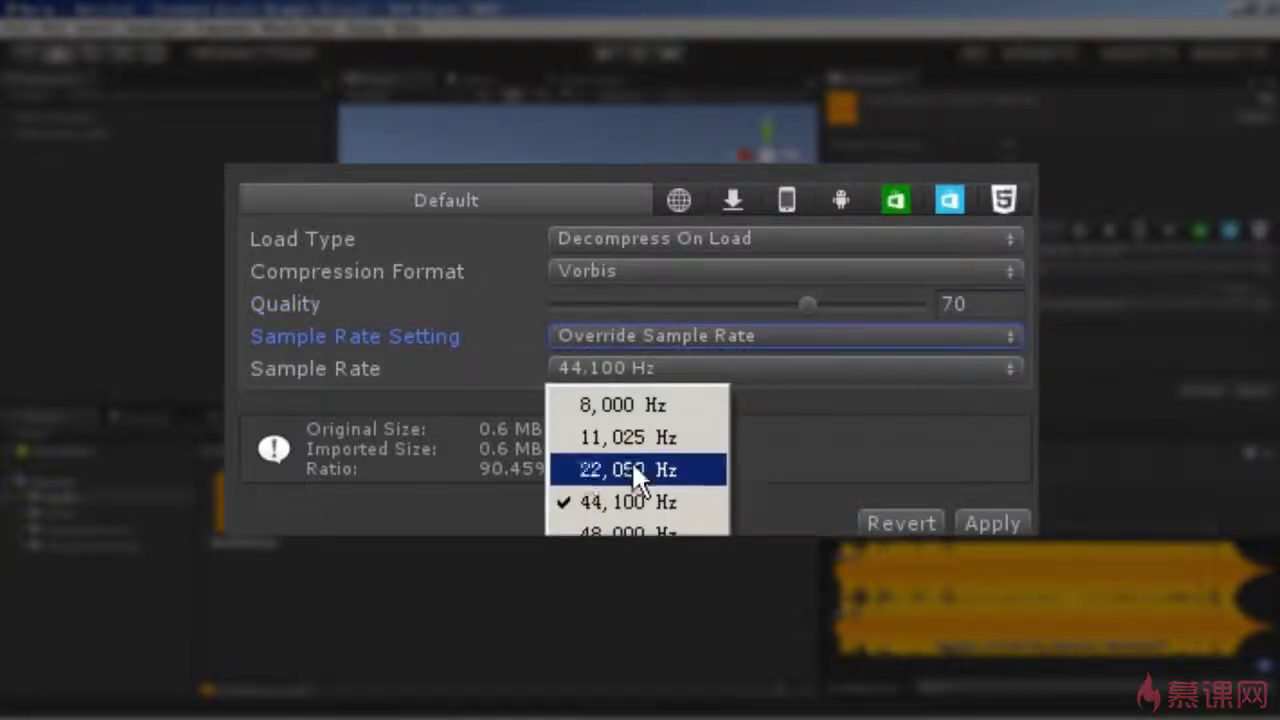
pyautogui.click(630, 528)
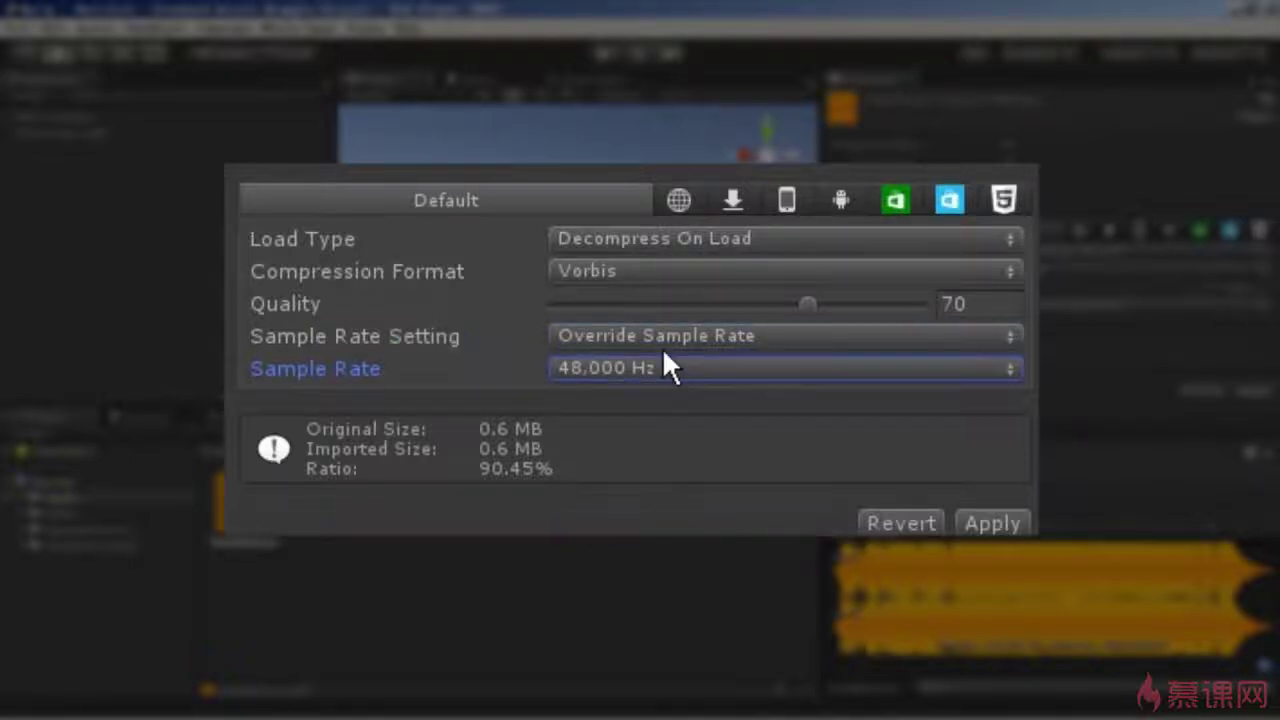
pyautogui.click(666, 340)
pyautogui.click(617, 369)
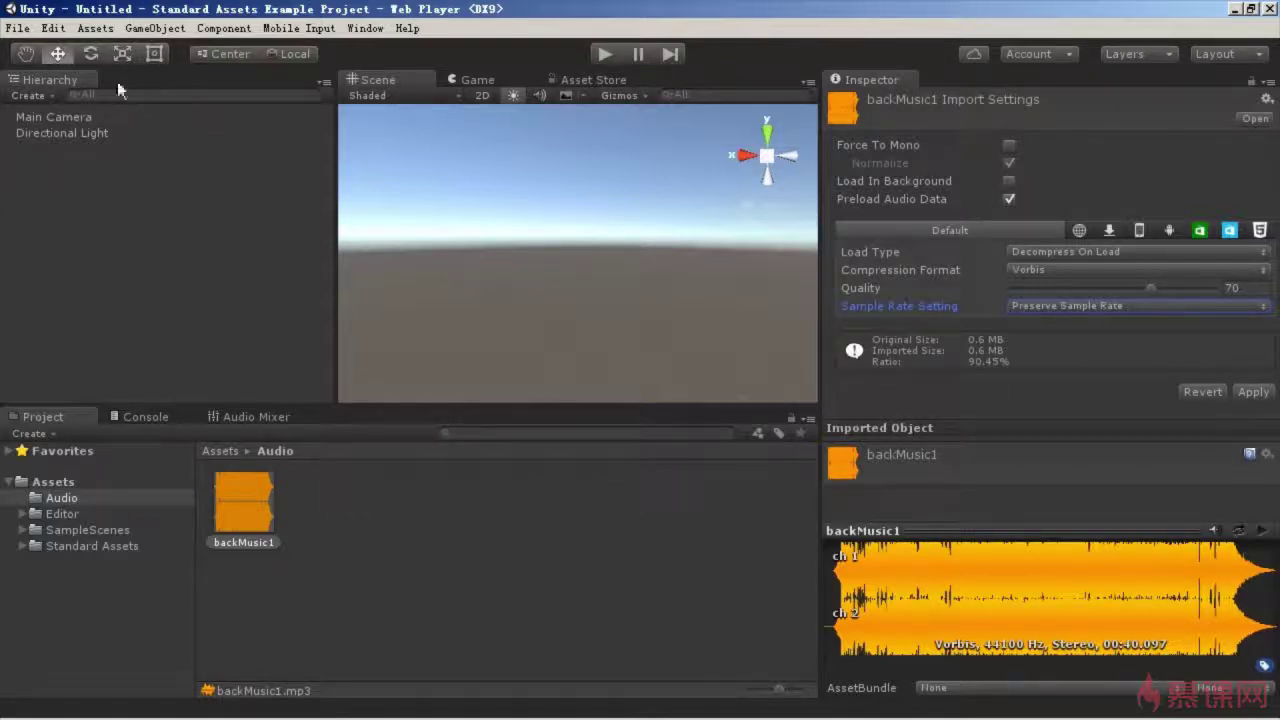
# Open Edit > Project Settings > Audio and revert backMusic1's unapplied import changes.
pyautogui.click(55, 29)
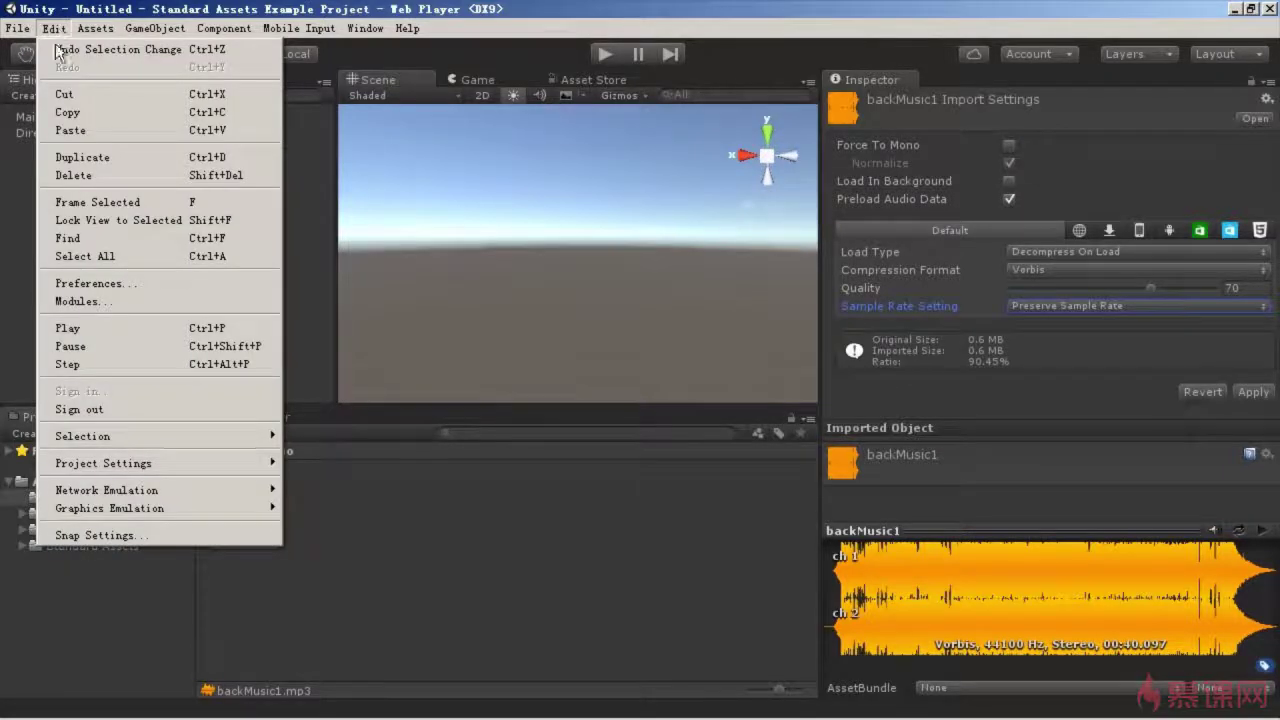
pyautogui.moveTo(103, 463)
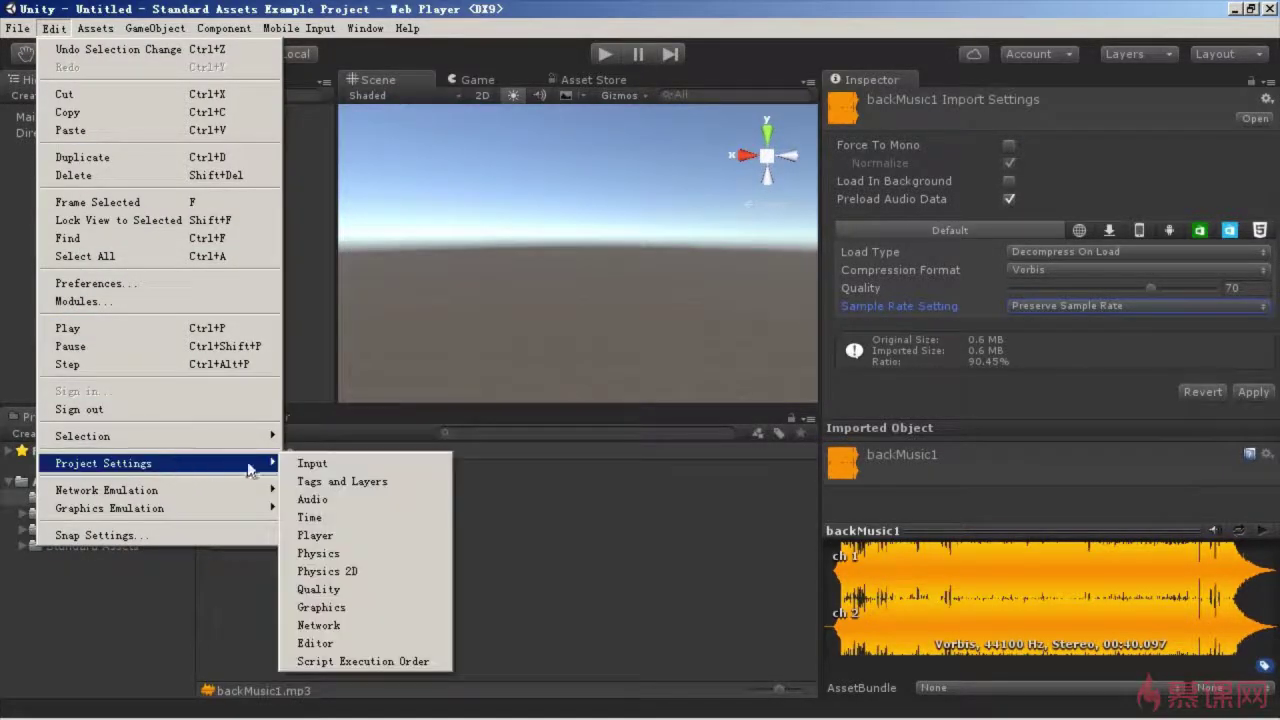
pyautogui.click(339, 497)
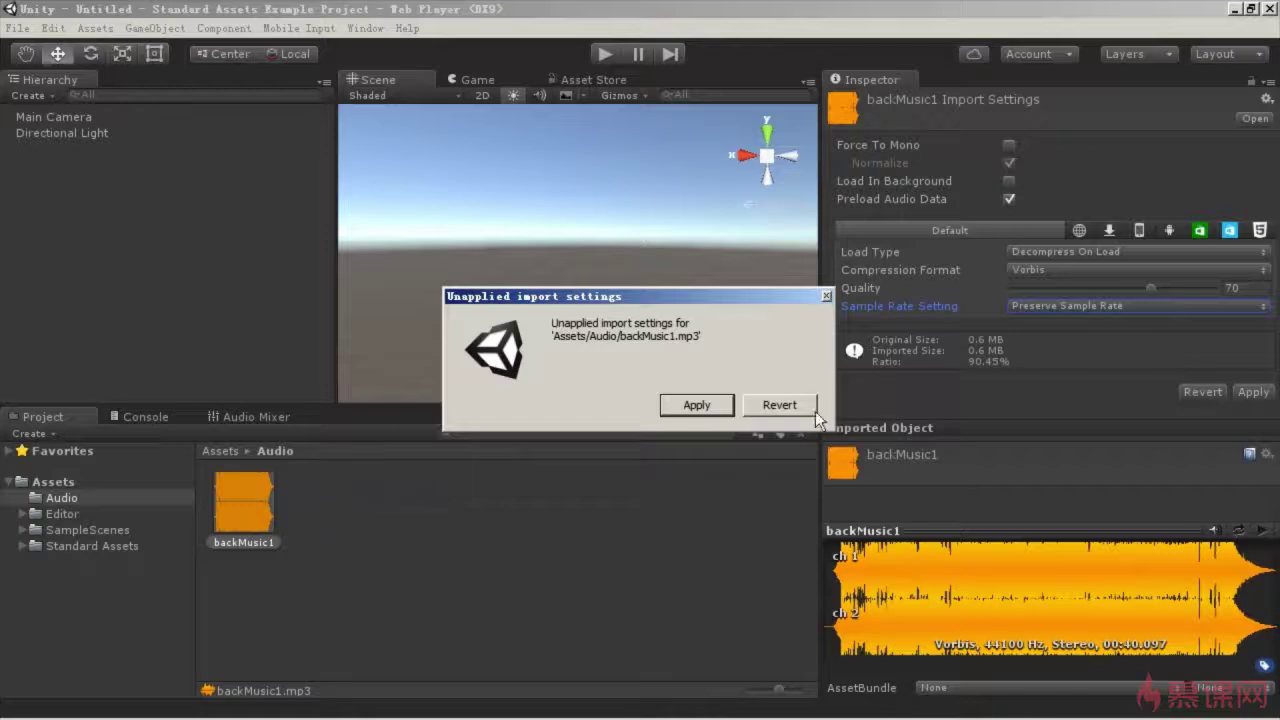
pyautogui.click(800, 404)
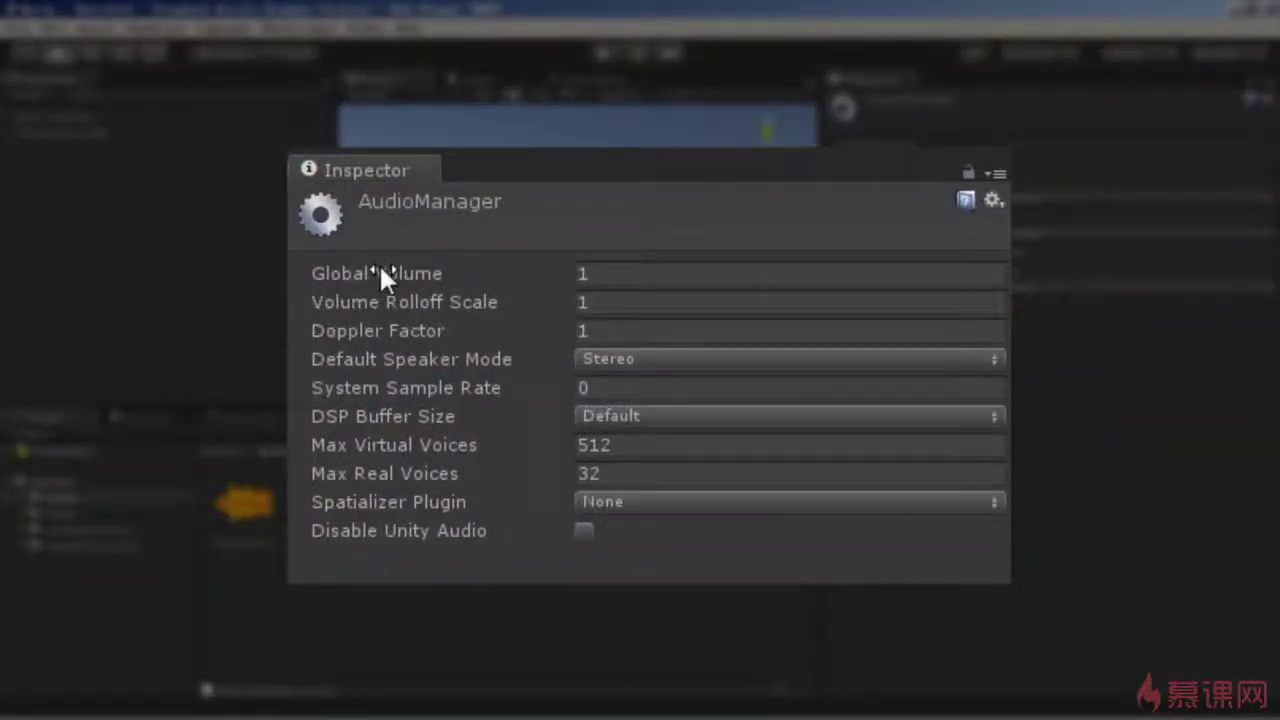
pyautogui.click(680, 271)
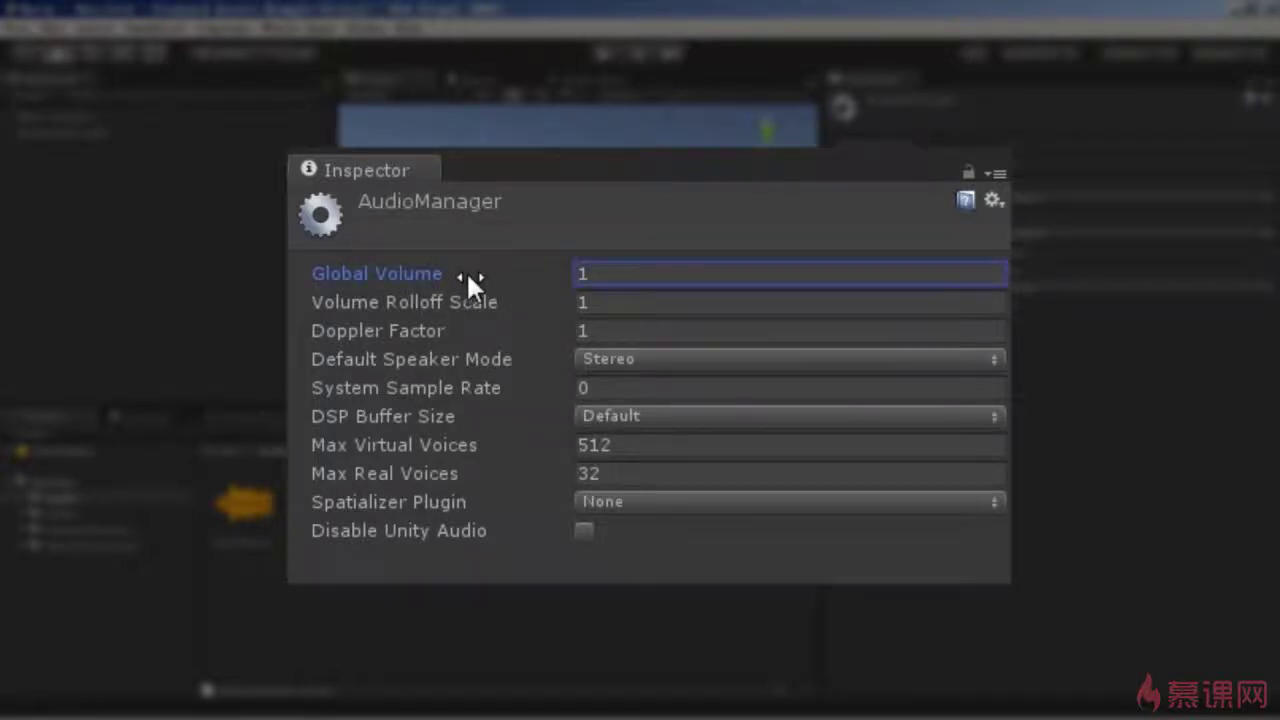
pyautogui.moveTo(466, 271); pyautogui.dragTo(458, 279)
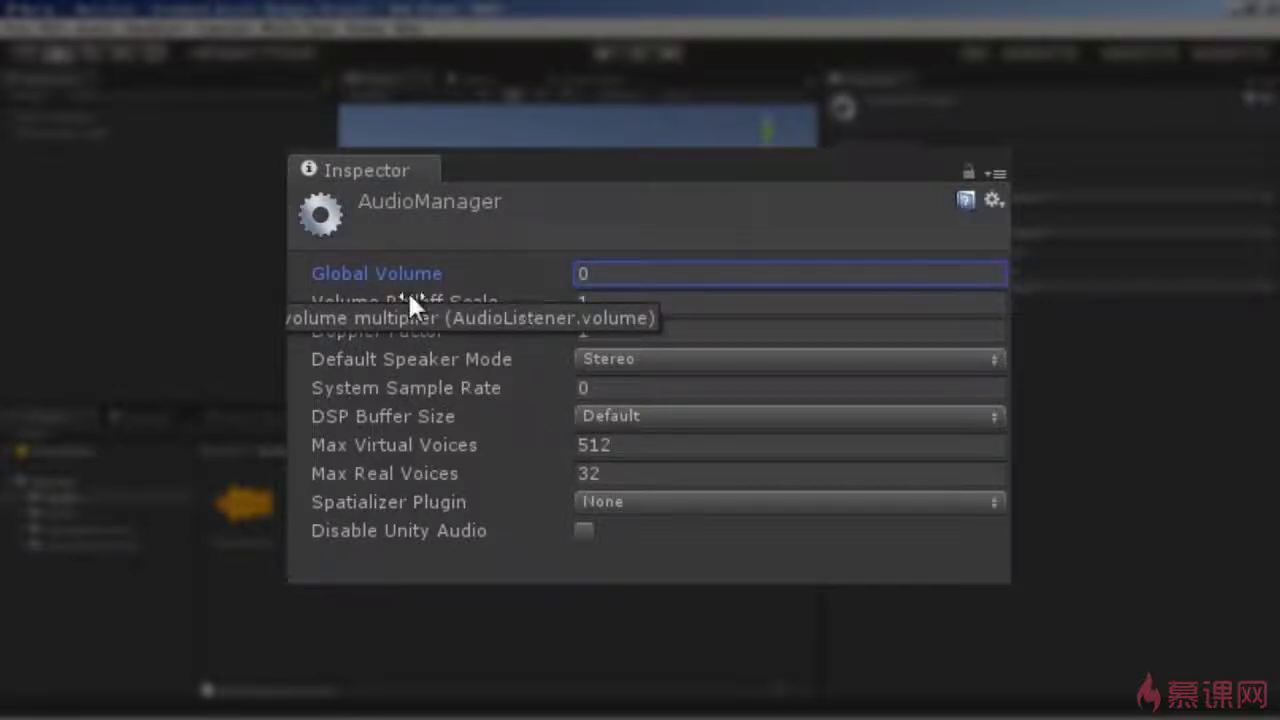
pyautogui.moveTo(414, 270); pyautogui.dragTo(398, 293)
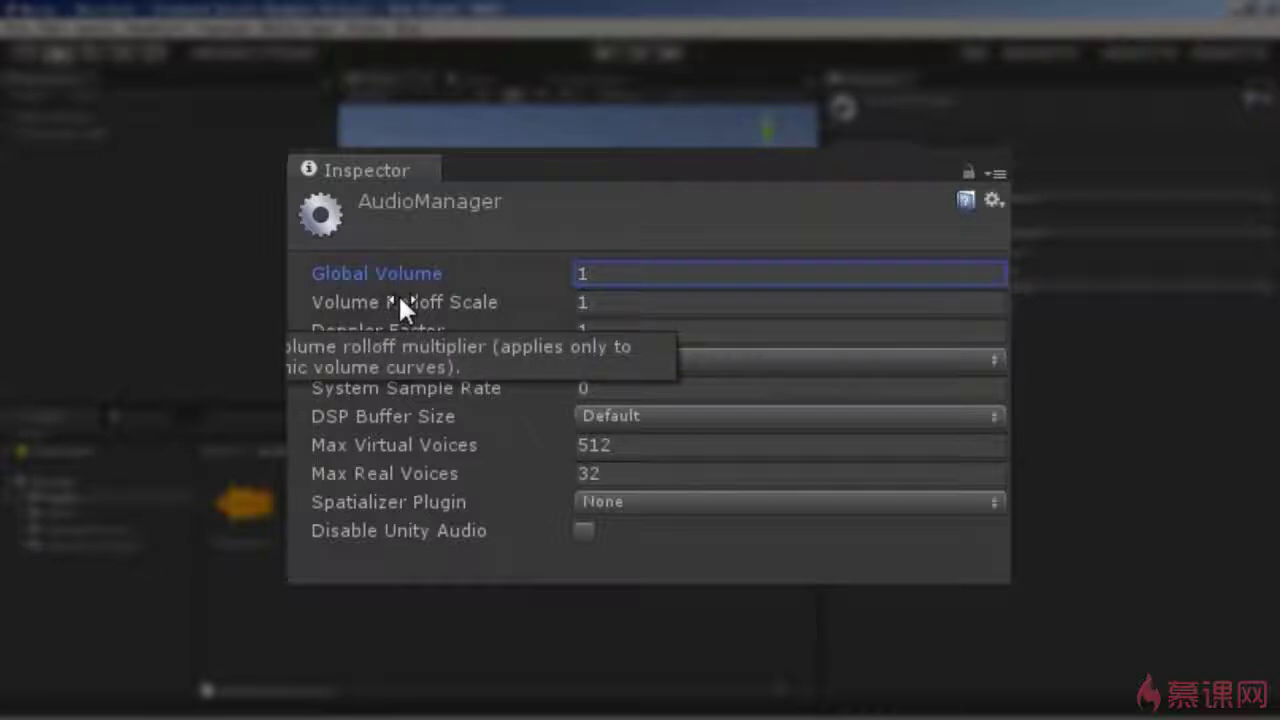
pyautogui.click(608, 302)
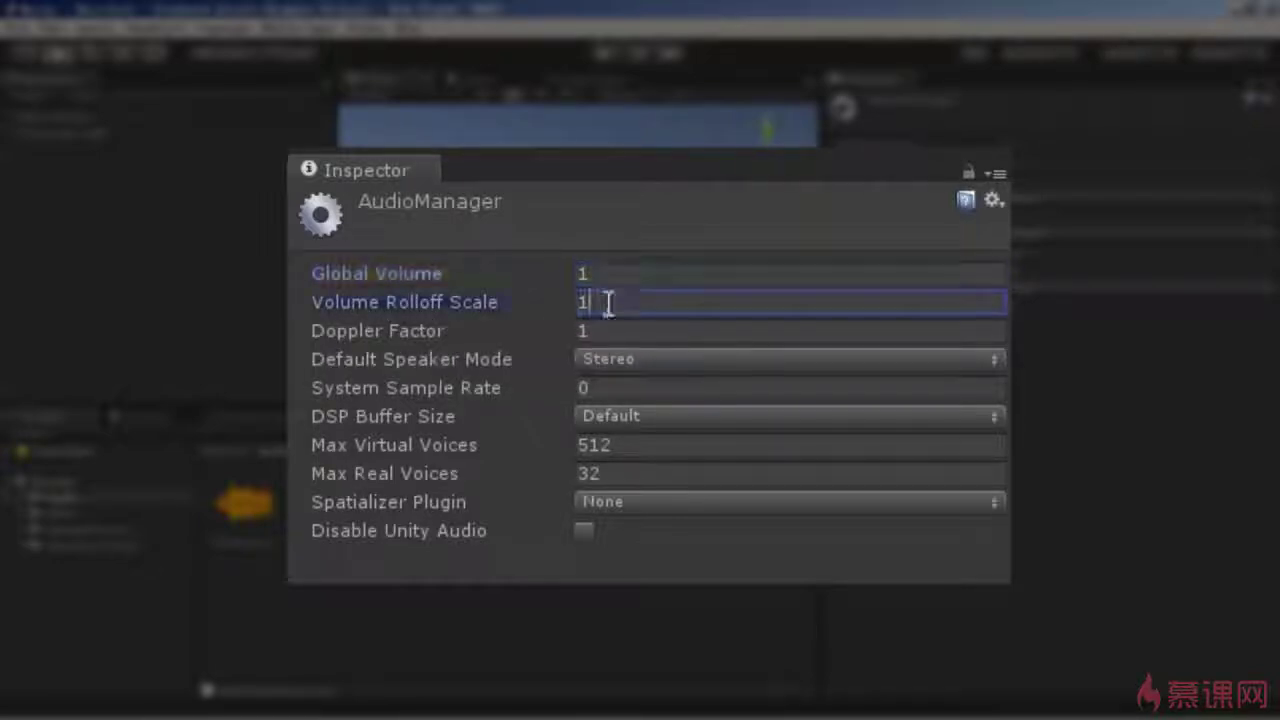
pyautogui.click(619, 302)
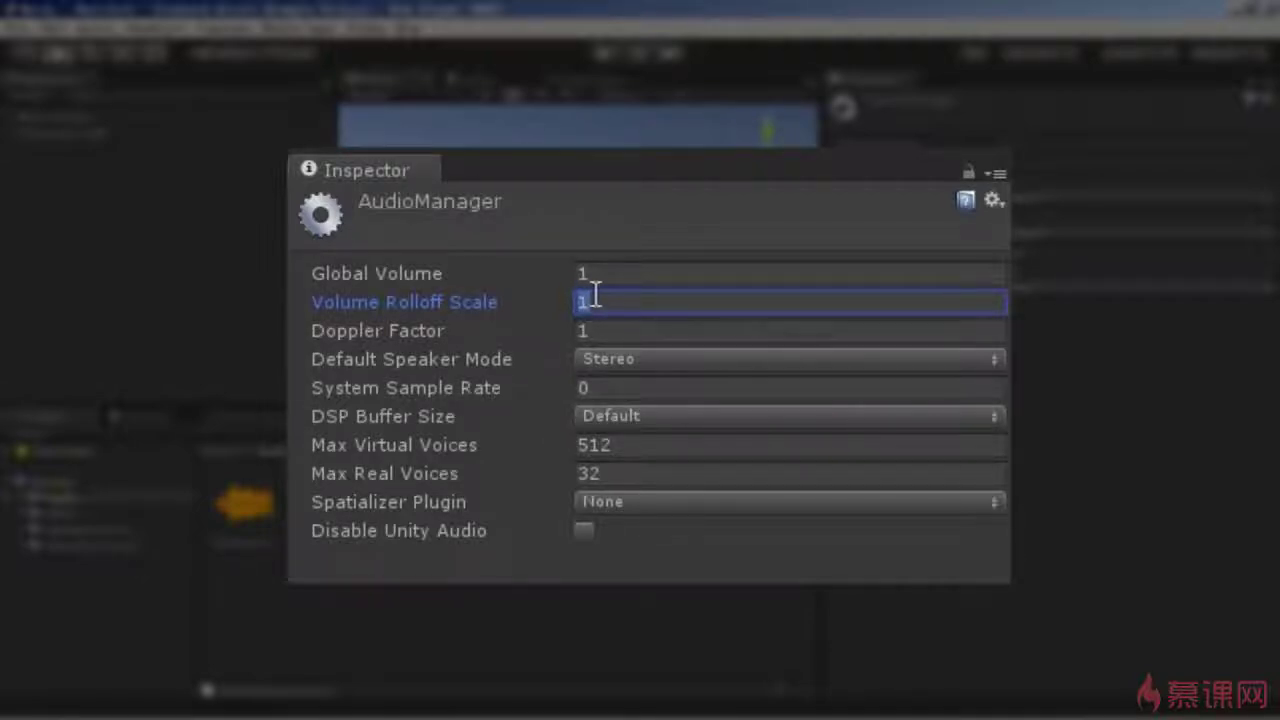
pyautogui.click(620, 298)
pyautogui.moveTo(517, 330)
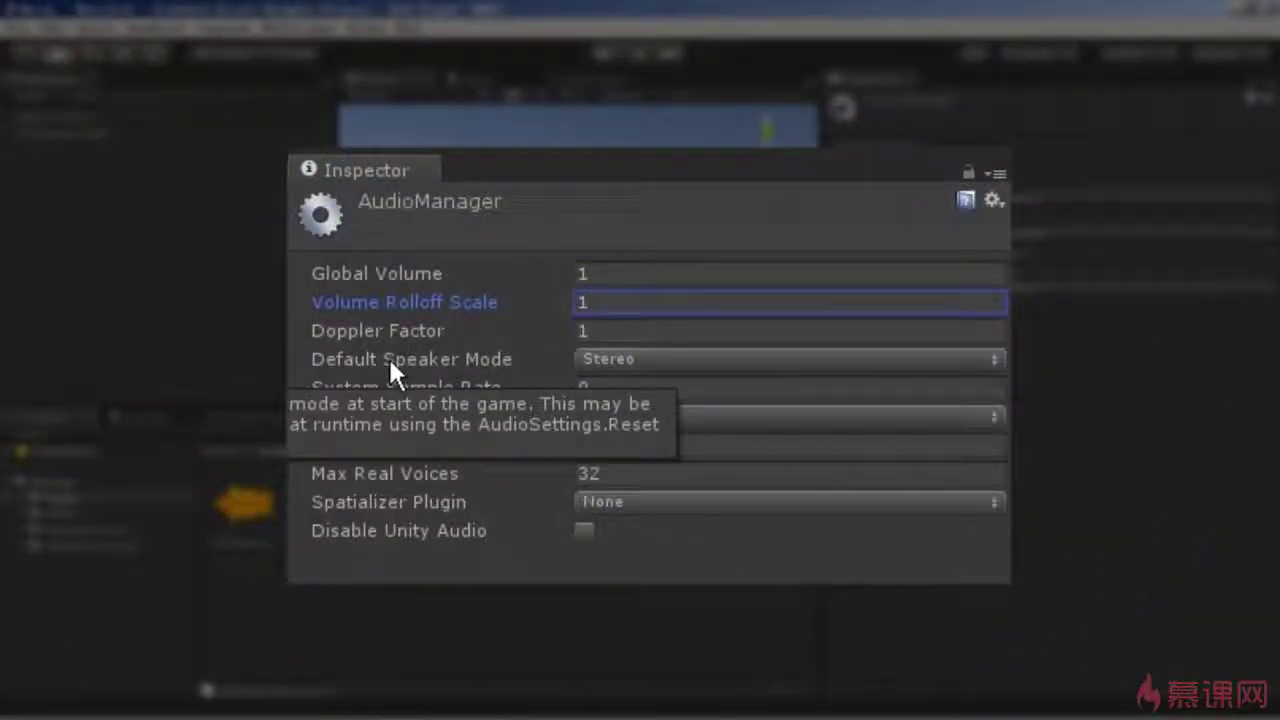
pyautogui.click(697, 360)
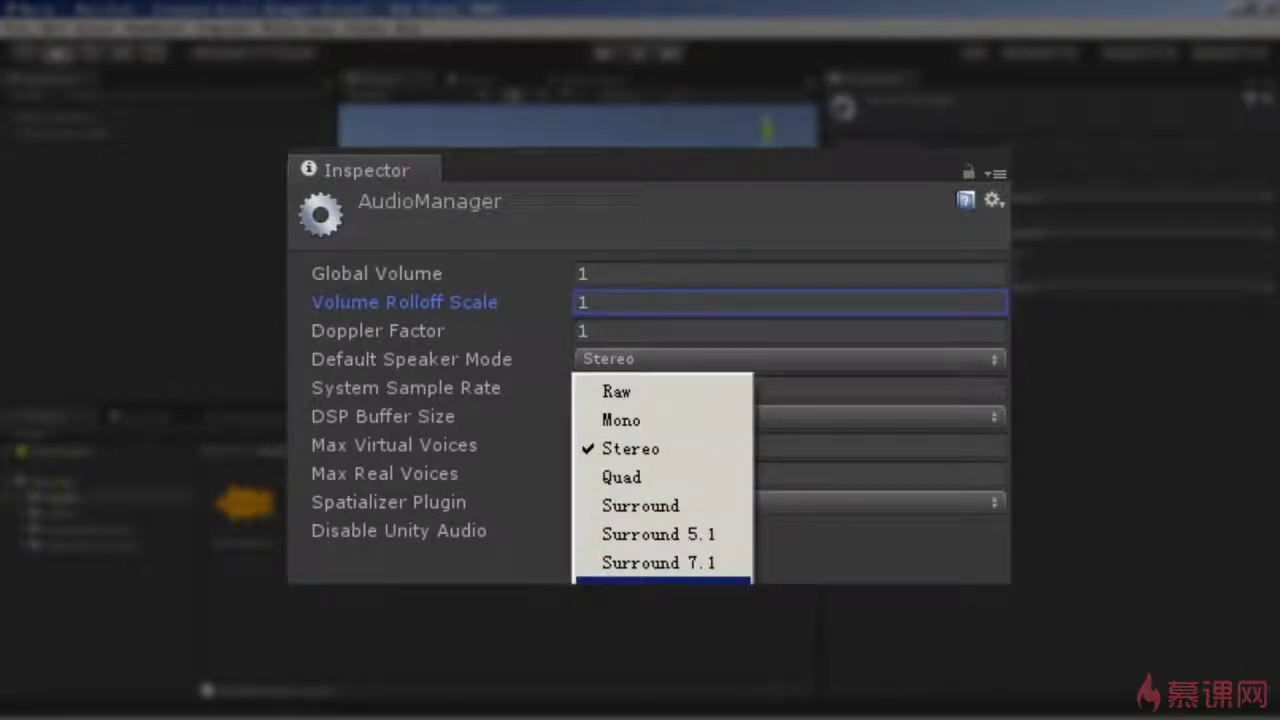
pyautogui.click(788, 385)
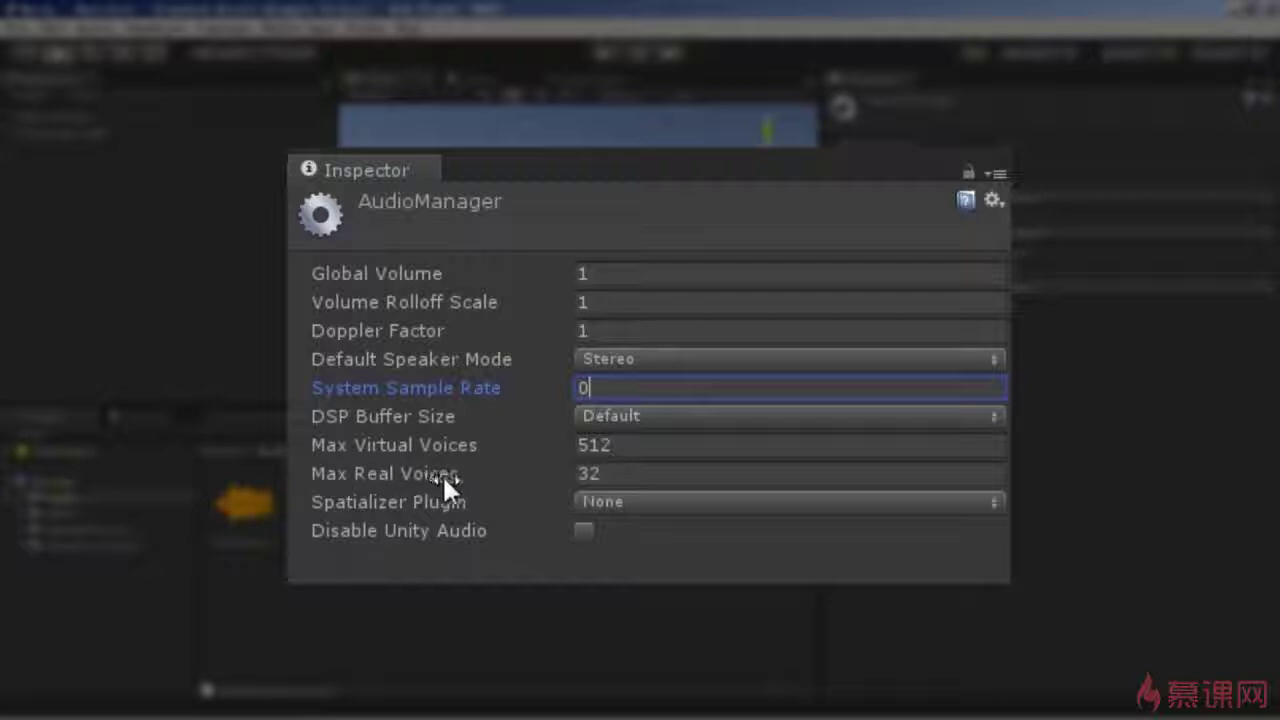
pyautogui.click(380, 535)
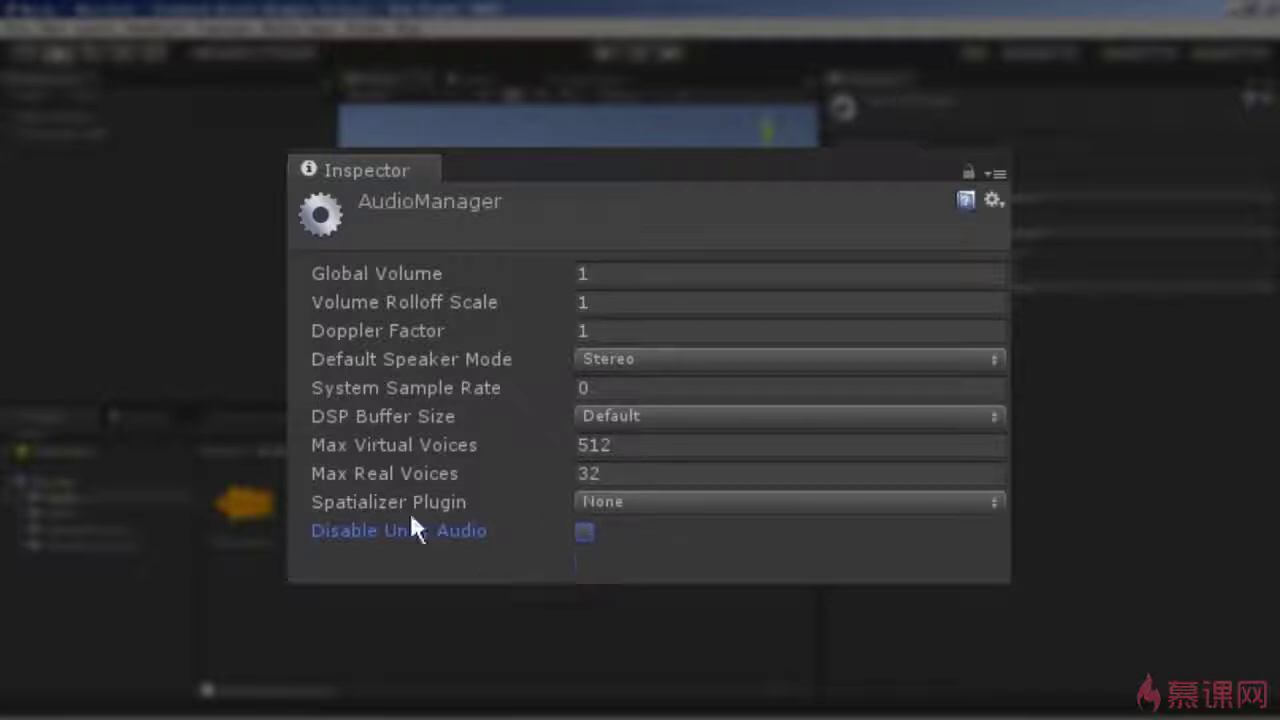
pyautogui.moveTo(334, 418)
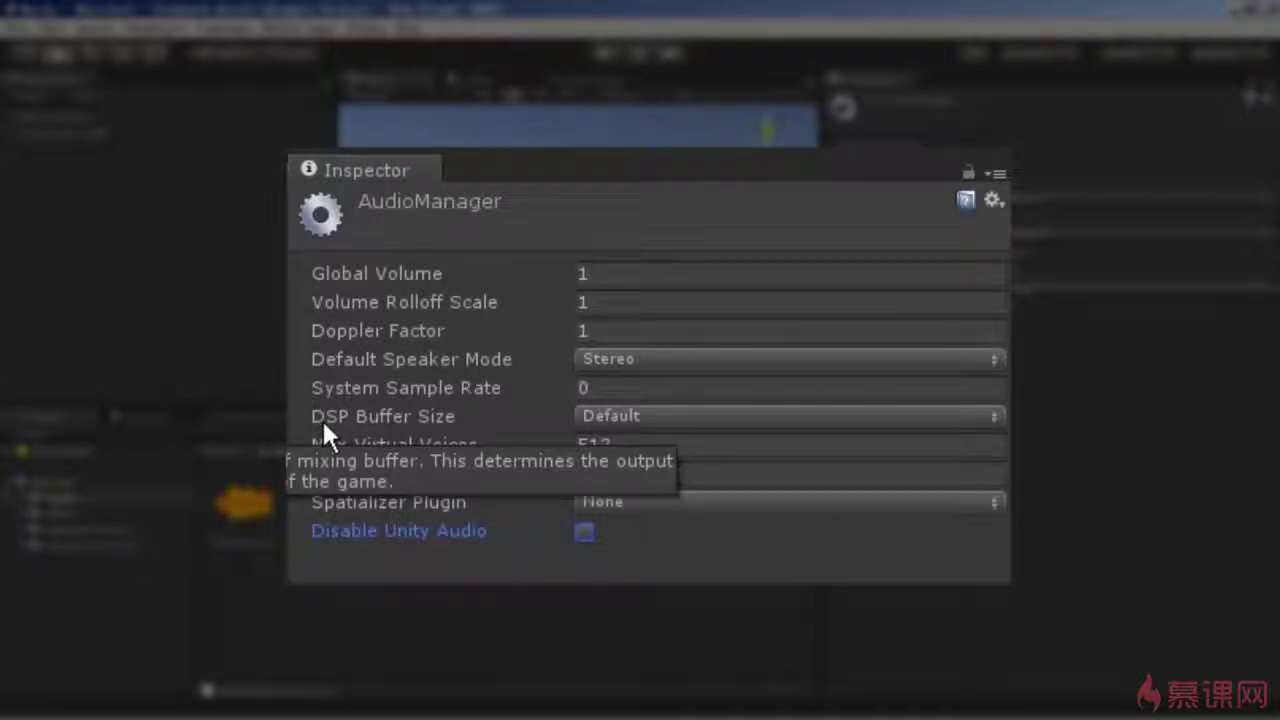
pyautogui.click(616, 416)
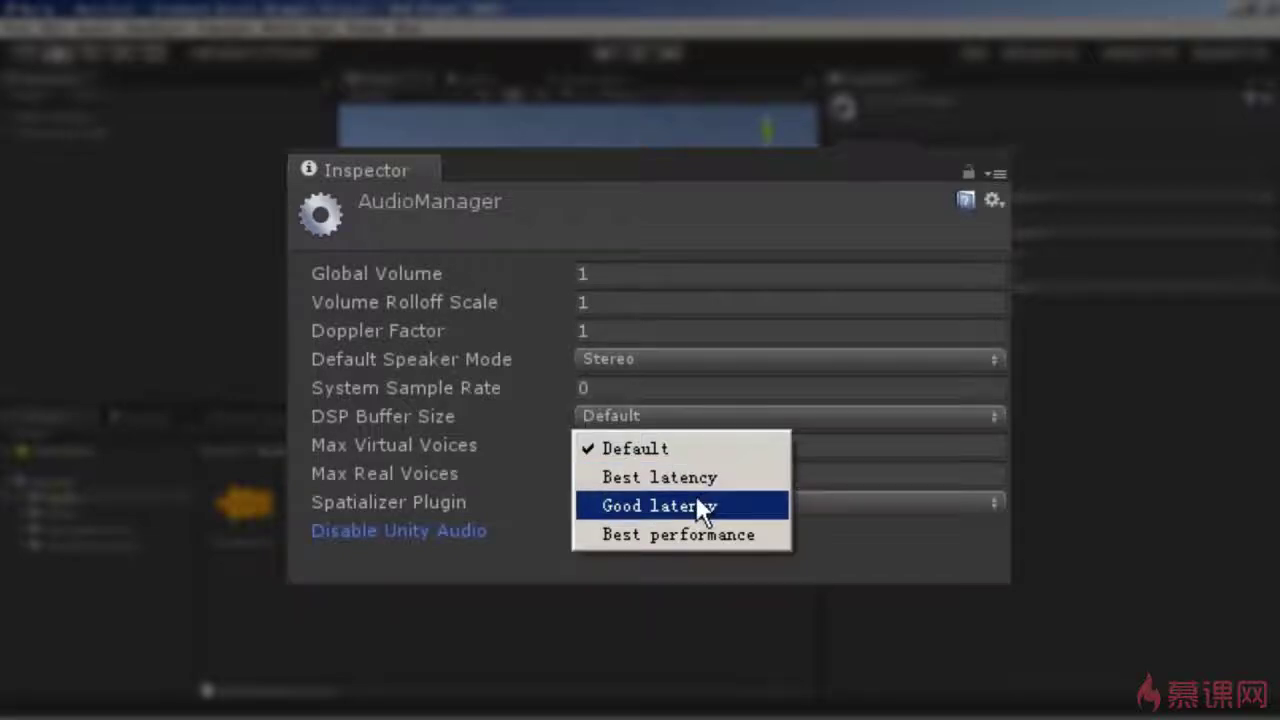
pyautogui.click(694, 449)
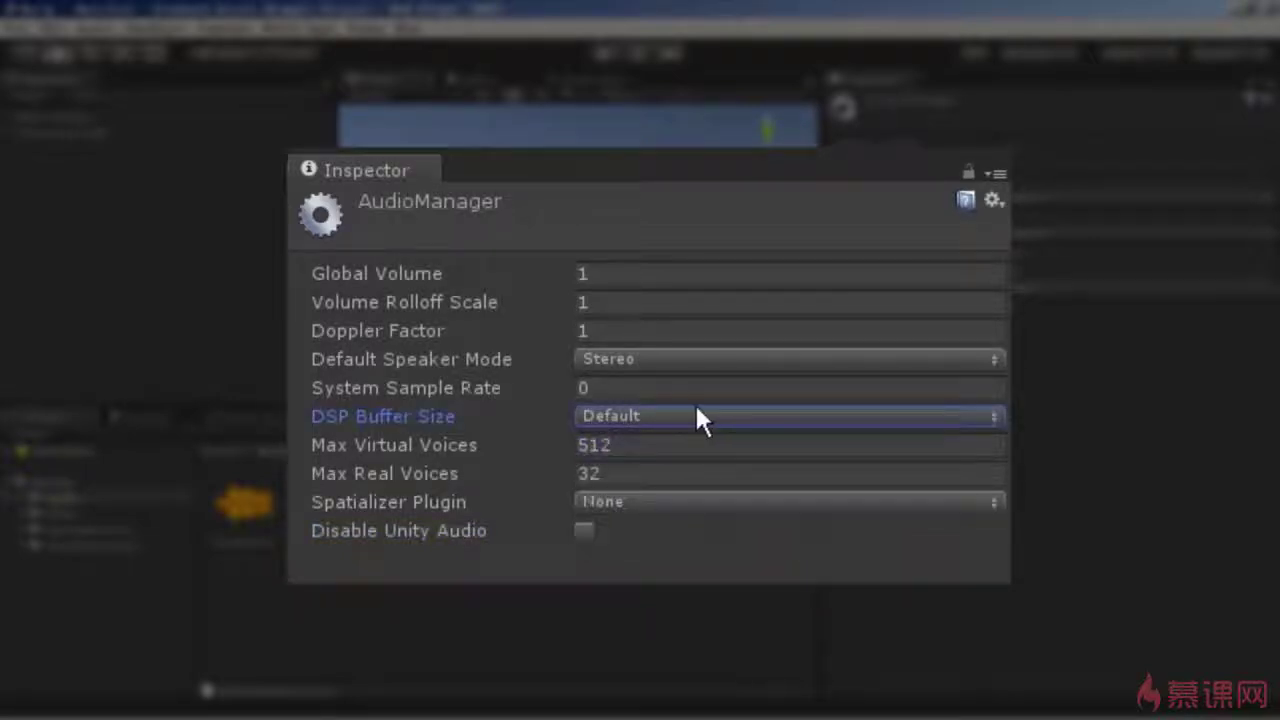